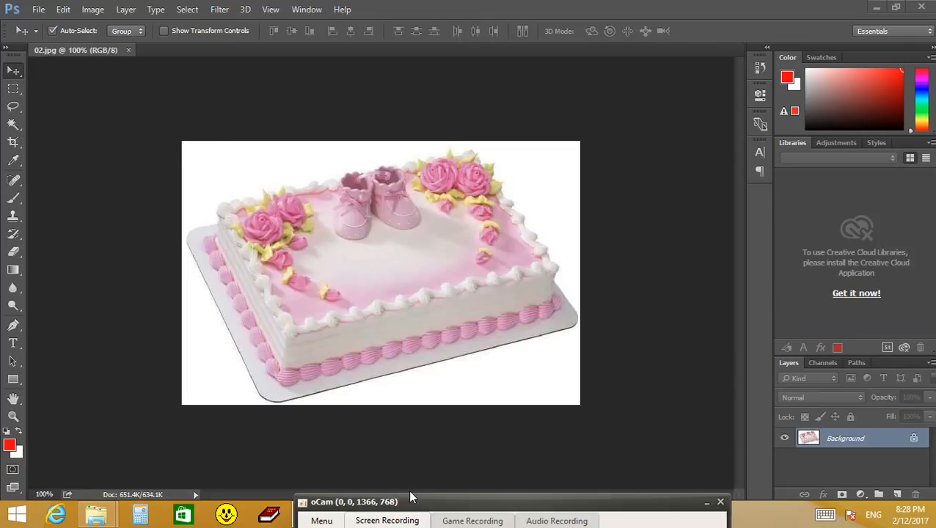
# - Duplicate the locked Background layer within 02.jpg, naming the copy "Background"
pyautogui.rightClick(857, 441)
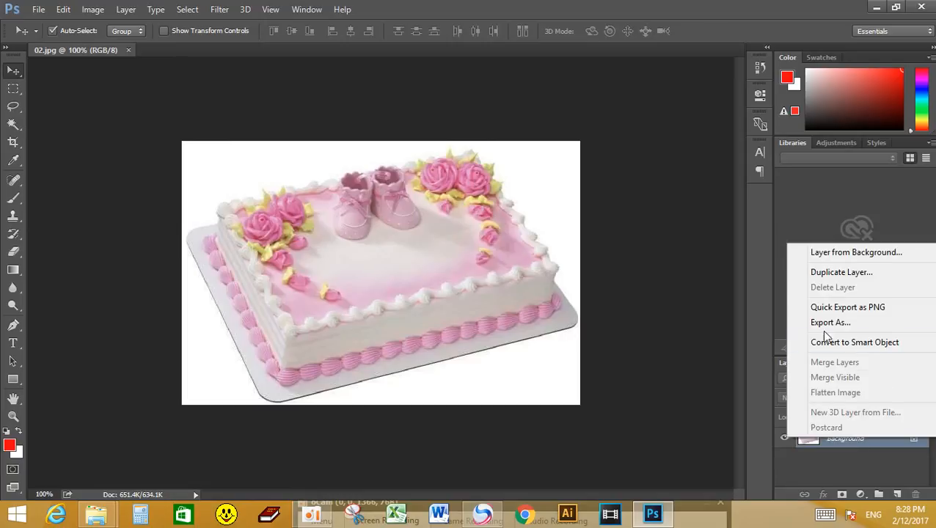
pyautogui.click(842, 275)
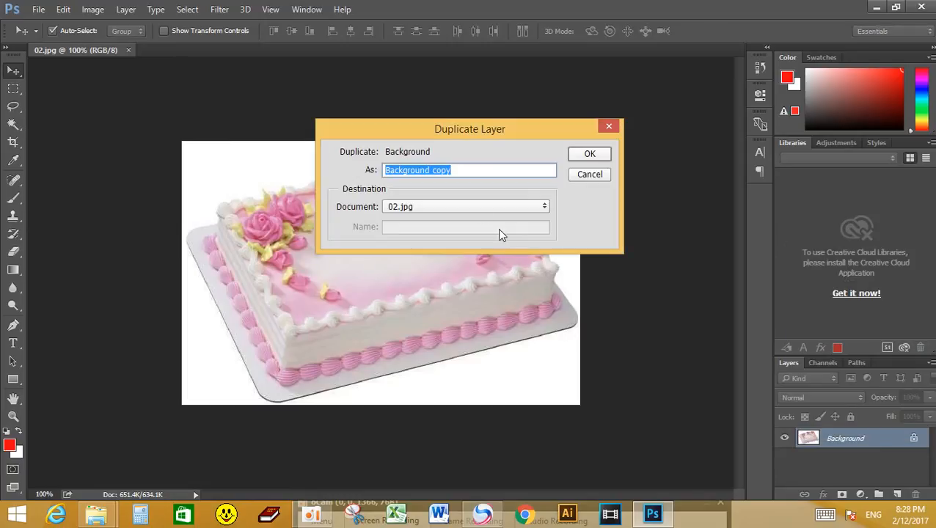
pyautogui.click(470, 170)
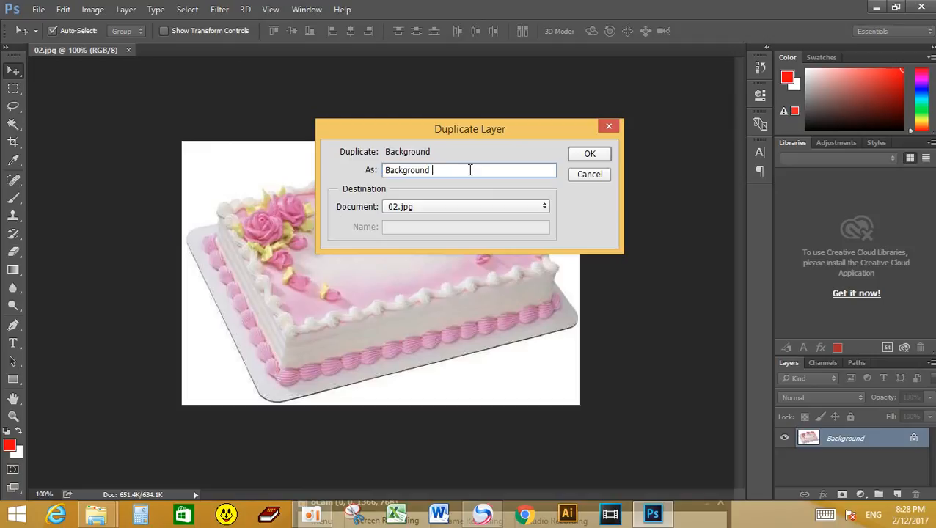
pyautogui.click(590, 154)
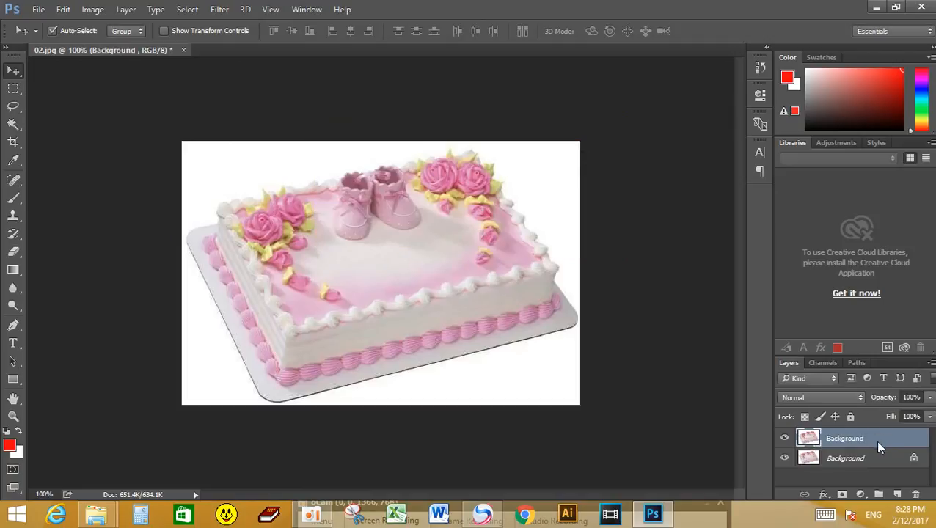
# - Hide the original locked Background layer so only the duplicate remains shown
pyautogui.click(785, 458)
pyautogui.click(785, 458)
pyautogui.click(785, 458)
pyautogui.click(13, 325)
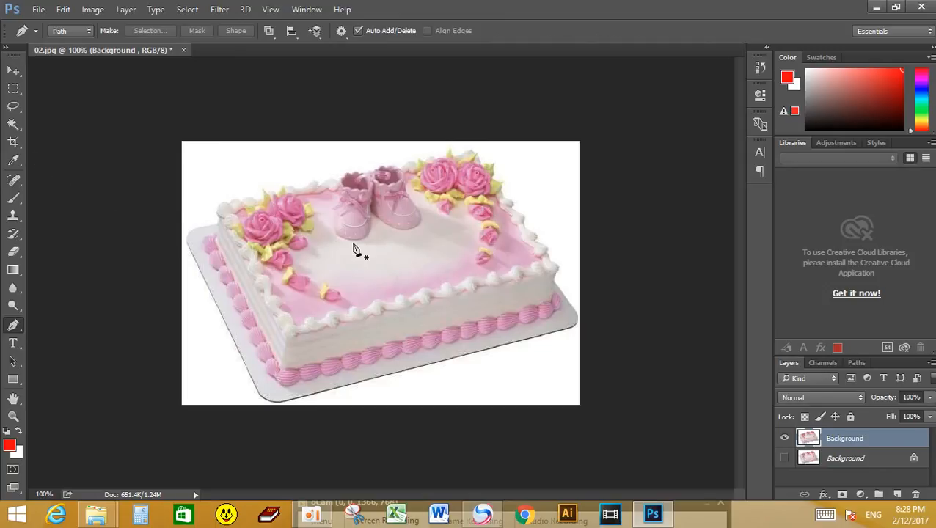
pyautogui.hotkey('ctrl', '+')
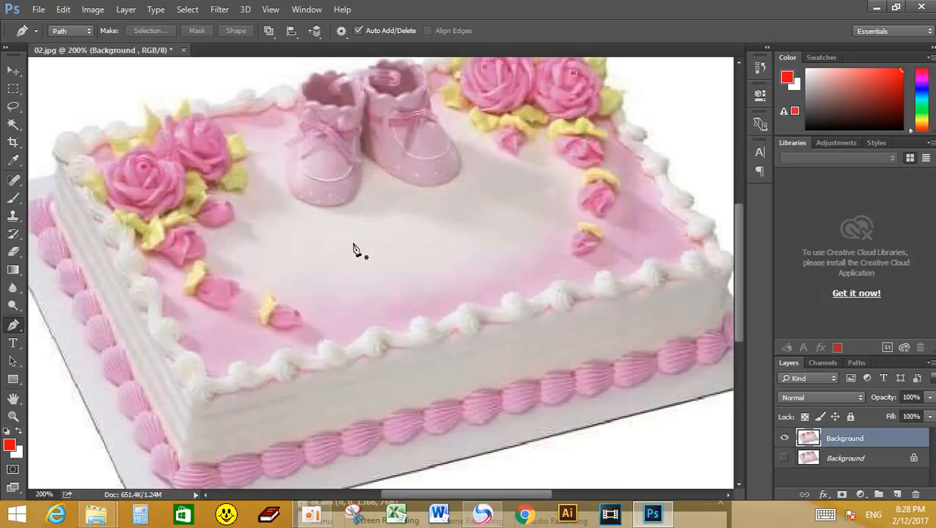
pyautogui.scroll(-4, 353, 248)
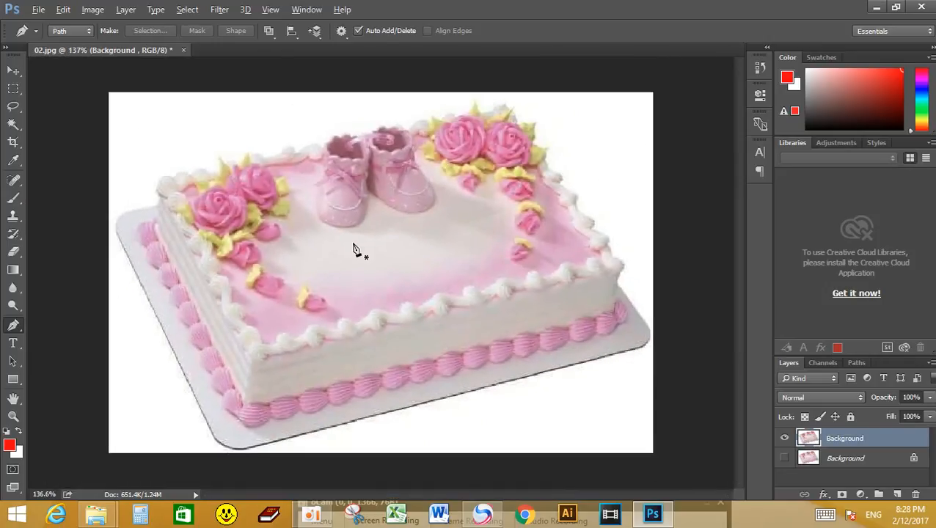
pyautogui.scroll(-2, 309, 252)
pyautogui.scroll(1, 312, 253)
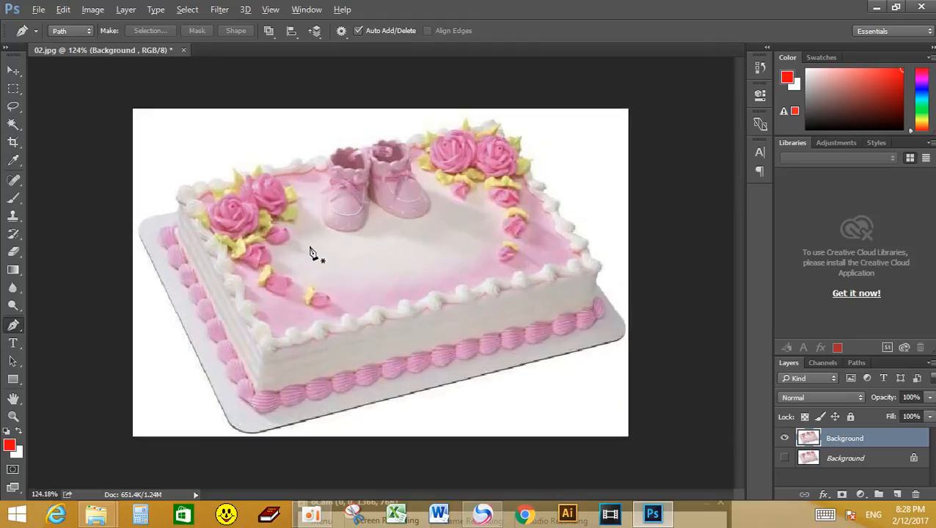
pyautogui.press('alt')
pyautogui.click(13, 417)
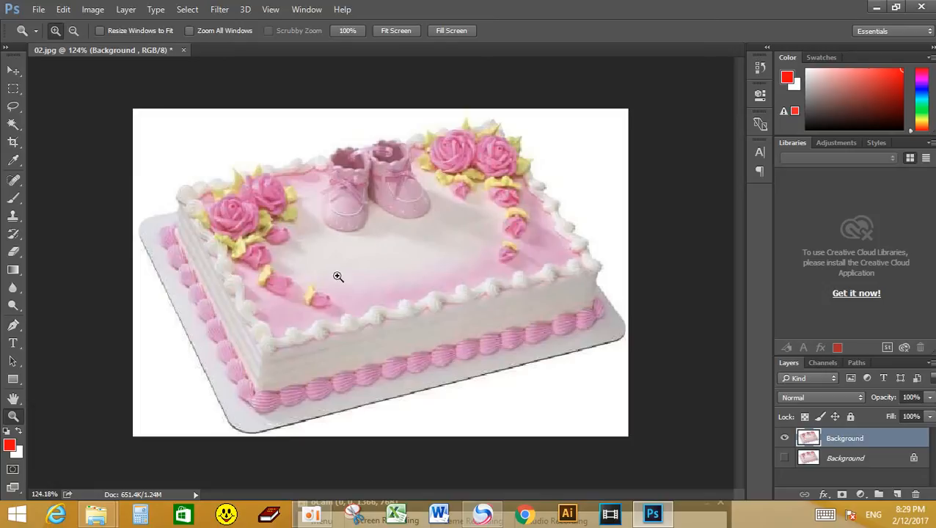
pyautogui.click(358, 293)
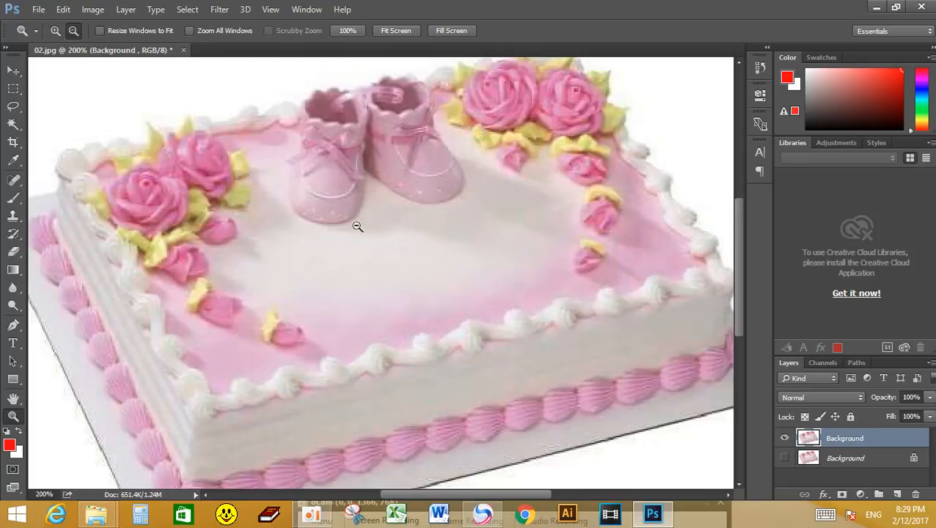
pyautogui.click(395, 241)
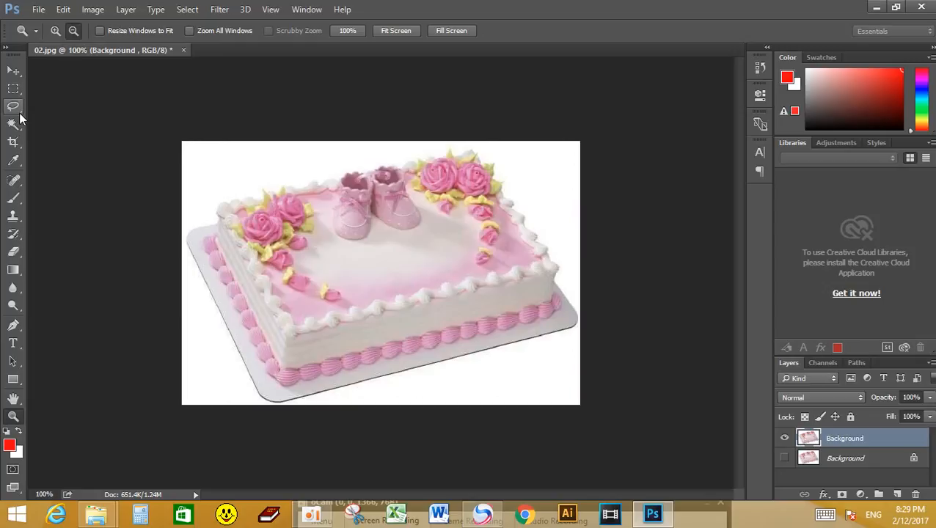
# - Start a Pen tool path on the cake board's lower edge, curving it round the front corner and up the left side
pyautogui.click(13, 325)
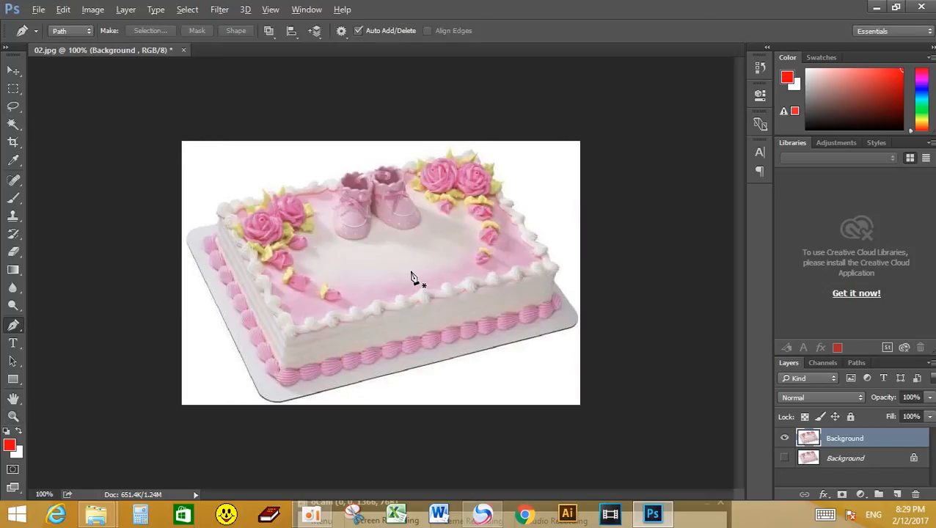
pyautogui.press('alt')
pyautogui.hotkey('ctrl', '+')
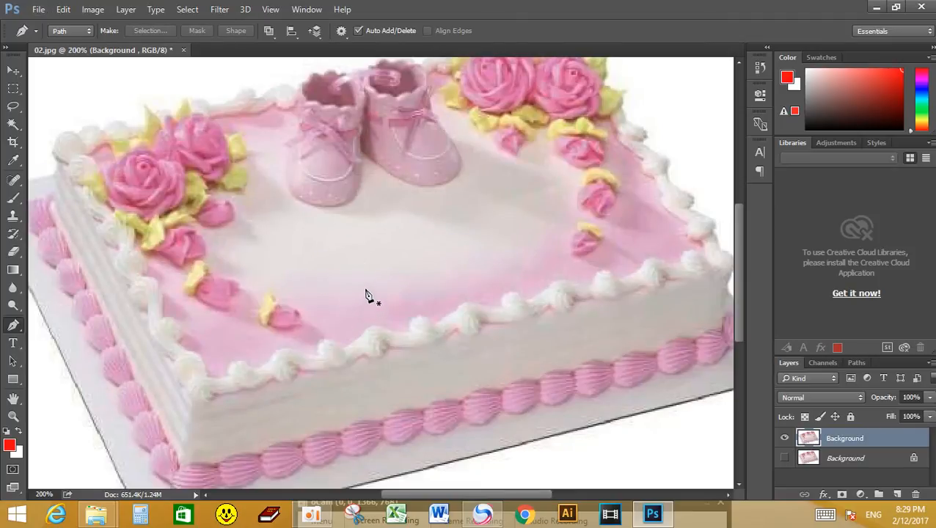
pyautogui.scroll(-1, 367, 295)
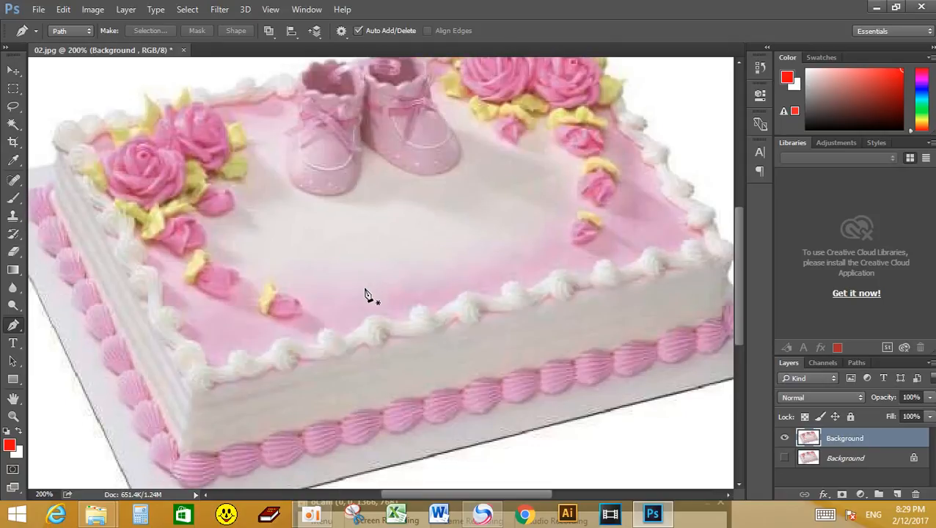
pyautogui.scroll(-1, 367, 294)
pyautogui.hotkey('ctrl', '-')
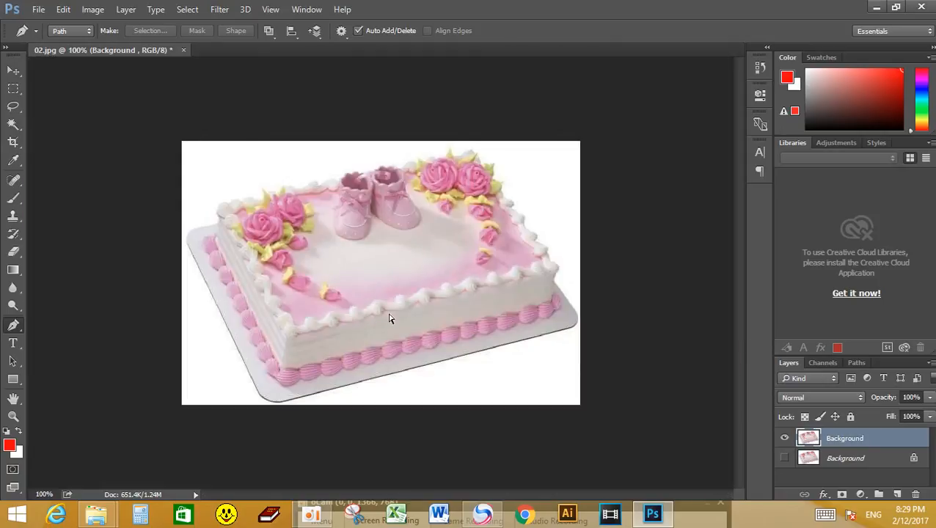
pyautogui.scroll(2, 333, 296)
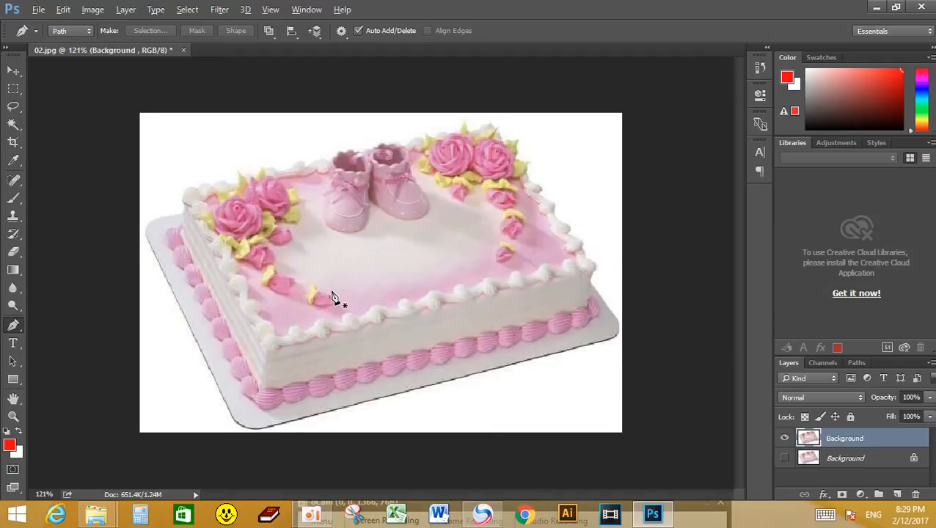
pyautogui.scroll(1, 333, 295)
pyautogui.scroll(1, 334, 298)
pyautogui.press('alt')
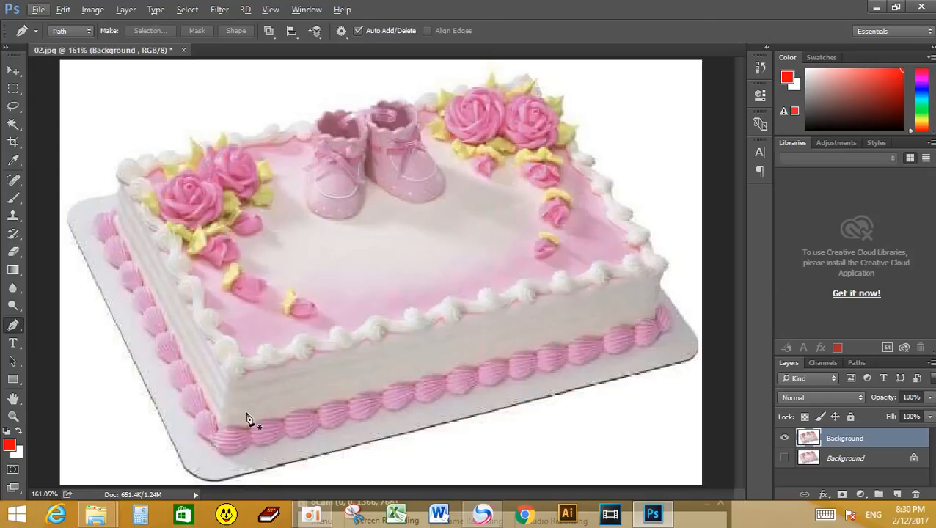
pyautogui.press('alt')
pyautogui.scroll(-1, 247, 418)
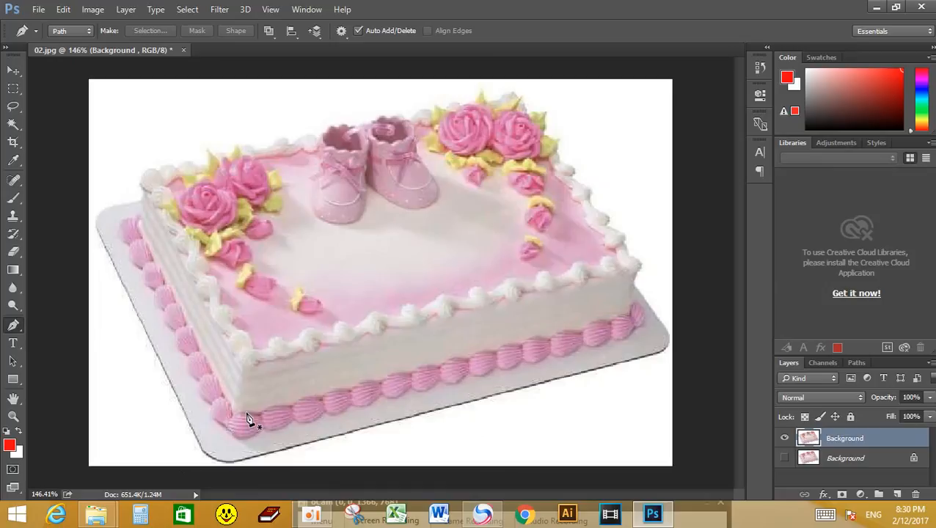
pyautogui.click(274, 450)
pyautogui.moveTo(199, 443); pyautogui.dragTo(179, 413)
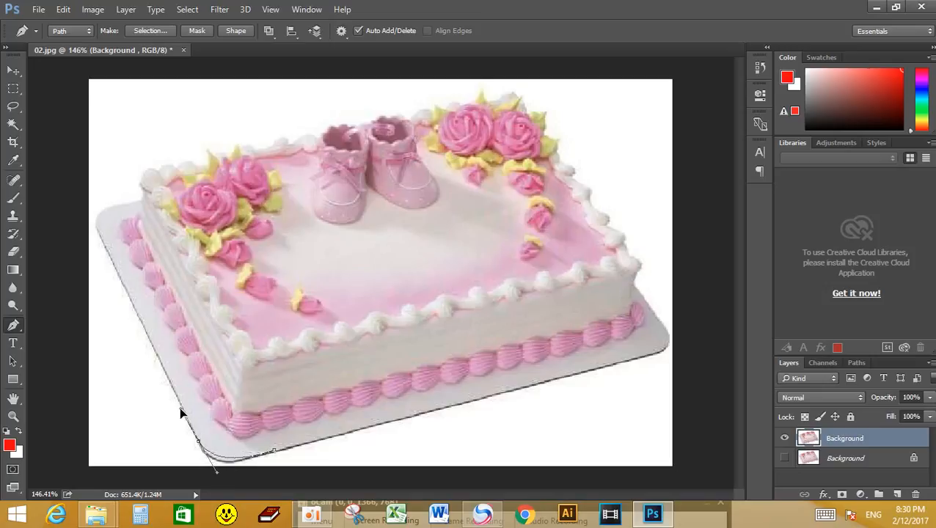
pyautogui.keyDown('alt'); pyautogui.click(198, 441); pyautogui.keyUp('alt')
pyautogui.click(99, 228)
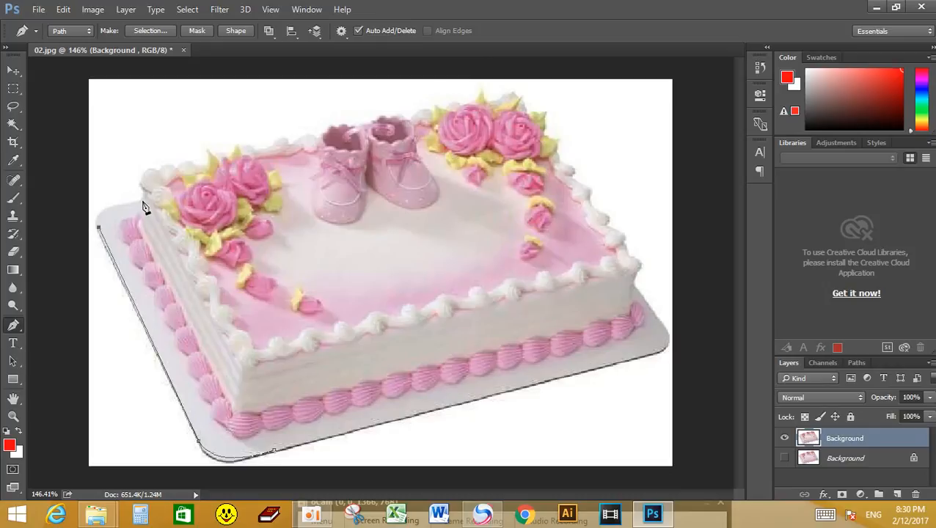
# - Continue the path round the board's upper left corner and over the icing at the cake's left corner
pyautogui.moveTo(139, 200); pyautogui.dragTo(189, 197)
pyautogui.click(139, 200)
pyautogui.click(141, 183)
pyautogui.moveTo(159, 171); pyautogui.dragTo(165, 172)
pyautogui.moveTo(178, 167); pyautogui.dragTo(188, 176)
pyautogui.keyDown('alt'); pyautogui.click(177, 168); pyautogui.keyUp('alt')
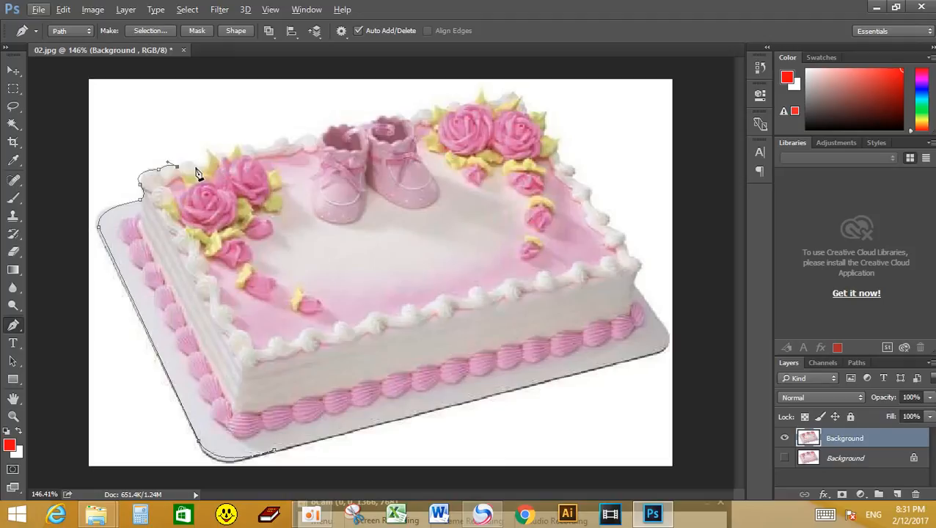
# - Trace the path along the icing and up to the first yellow leaf tip above the left roses
pyautogui.moveTo(199, 166); pyautogui.dragTo(212, 172)
pyautogui.keyDown('alt'); pyautogui.click(199, 166); pyautogui.keyUp('alt')
pyautogui.click(211, 161)
pyautogui.press('alt')
pyautogui.keyDown('alt'); pyautogui.click(207, 163); pyautogui.keyUp('alt')
pyautogui.click(201, 138)
pyautogui.keyDown('alt'); pyautogui.click(208, 151); pyautogui.keyUp('alt')
# - Extend the path past the second leaf tip and along the back icing border towards the baby shoes
pyautogui.click(237, 149)
pyautogui.click(253, 150)
pyautogui.moveTo(273, 142); pyautogui.dragTo(291, 134)
pyautogui.click(289, 144)
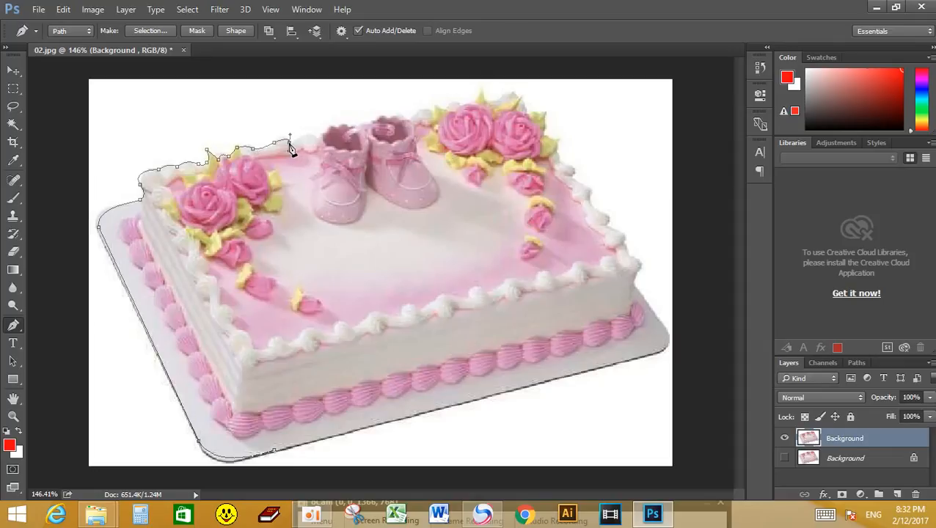
# - Trace the path over the upper edges of both baby shoes
pyautogui.click(318, 140)
pyautogui.click(329, 128)
pyautogui.click(363, 128)
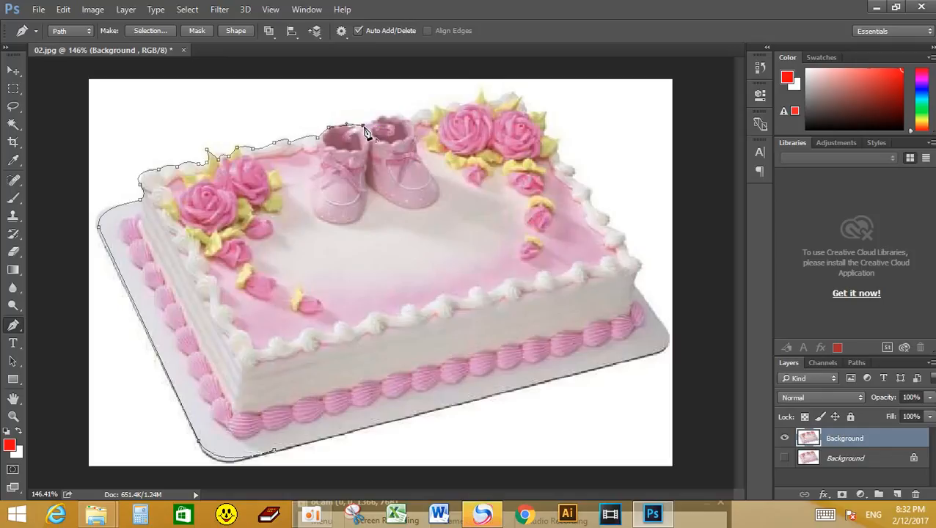
pyautogui.click(382, 116)
pyautogui.click(410, 118)
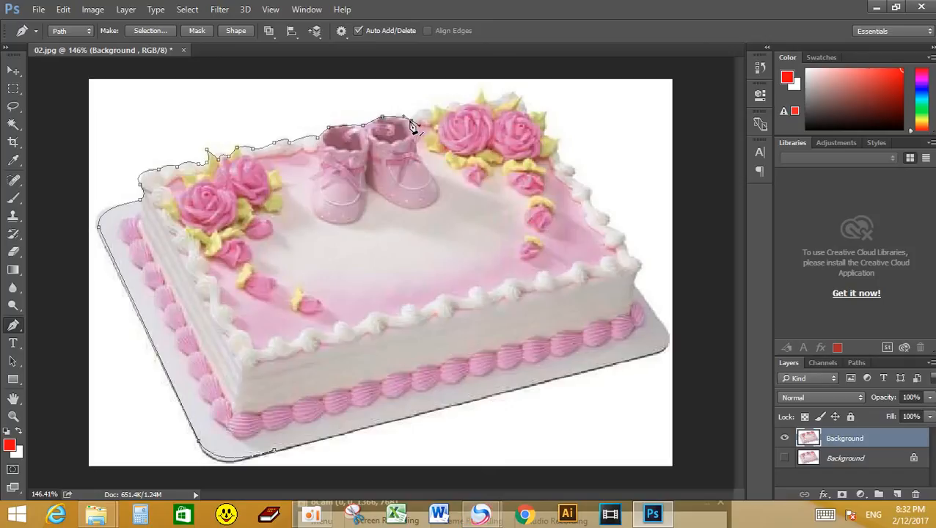
# - Continue the path along the back icing and around the leaf tips surrounding the right-hand roses
pyautogui.click(430, 109)
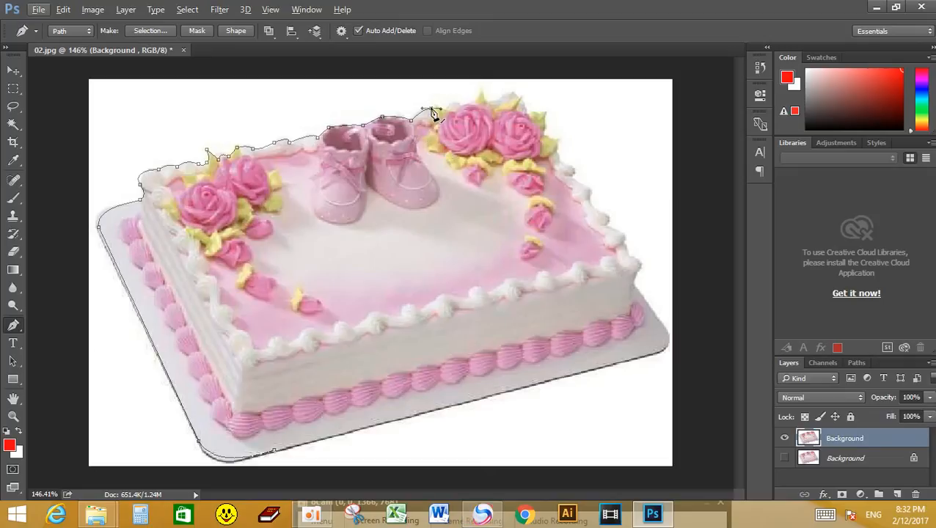
pyautogui.click(445, 109)
pyautogui.click(464, 108)
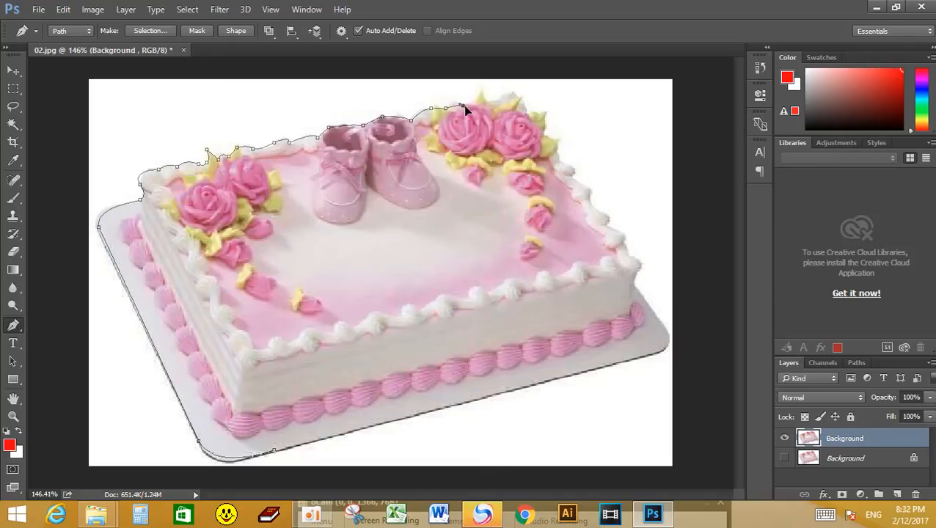
pyautogui.moveTo(468, 106); pyautogui.dragTo(476, 113)
pyautogui.click(474, 102)
pyautogui.click(482, 91)
pyautogui.click(505, 98)
pyautogui.click(513, 94)
pyautogui.click(545, 111)
pyautogui.click(544, 131)
pyautogui.click(557, 139)
# - Trace the path down the scalloped icing of the cake's right edge below the roses
pyautogui.moveTo(581, 167); pyautogui.dragTo(586, 170)
pyautogui.keyDown('alt'); pyautogui.click(572, 168); pyautogui.keyUp('alt')
pyautogui.click(574, 174)
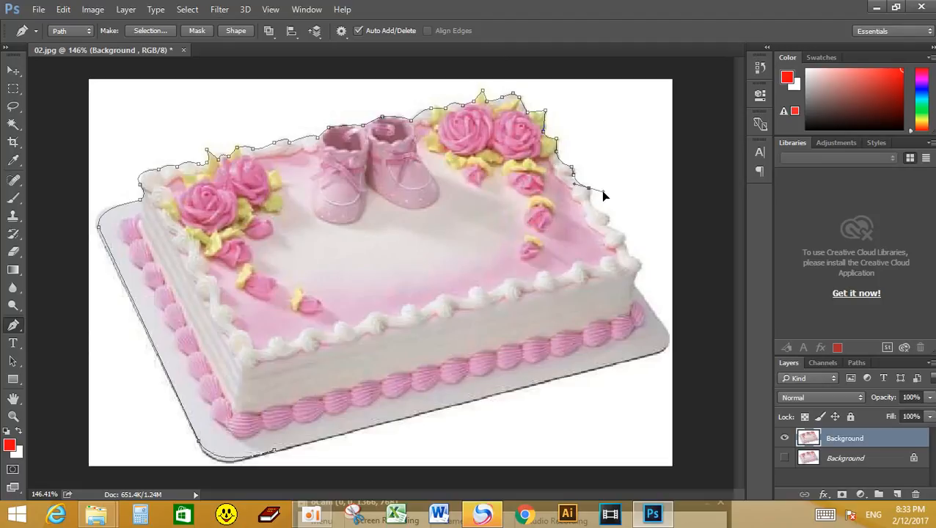
pyautogui.click(588, 192)
pyautogui.moveTo(602, 214)
pyautogui.mouseDown()
pyautogui.moveTo(615, 215)
pyautogui.moveTo(606, 215)
pyautogui.moveTo(609, 224)
pyautogui.moveTo(609, 216)
pyautogui.mouseUp()
pyautogui.click(609, 217)
# - Extend the path around the icing at the cake's right corner and down its side to the board
pyautogui.click(637, 262)
pyautogui.moveTo(645, 262); pyautogui.dragTo(647, 258)
pyautogui.hotkey('ctrl', 'alt', 'z')
pyautogui.moveTo(631, 258); pyautogui.dragTo(640, 259)
pyautogui.moveTo(637, 268); pyautogui.dragTo(642, 290)
# - Curve the path around the board's right corner and close it at the starting point on the lower edge
pyautogui.click(668, 336)
pyautogui.moveTo(648, 356); pyautogui.dragTo(626, 360)
pyautogui.click(274, 452)
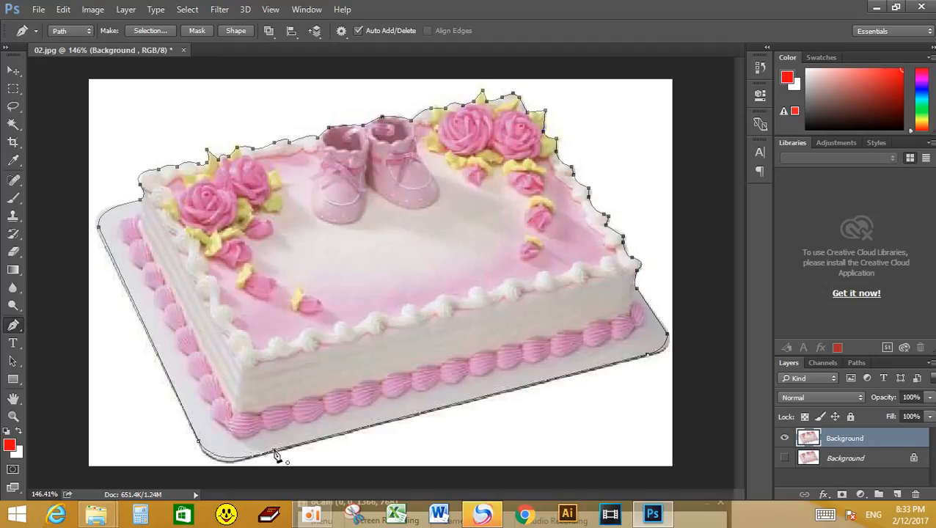
# - Convert the closed path around the cake into a selection
pyautogui.scroll(-1, 340, 361)
pyautogui.scroll(-1, 340, 362)
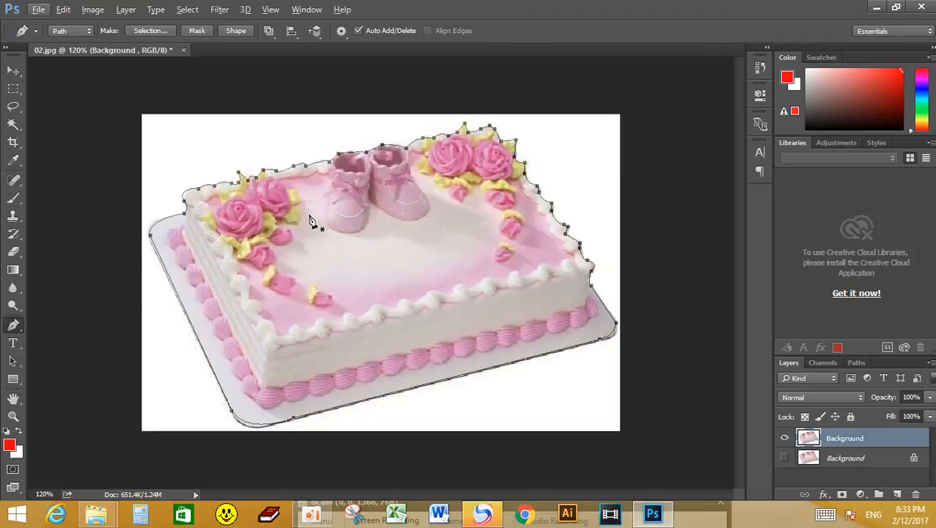
pyautogui.click(13, 71)
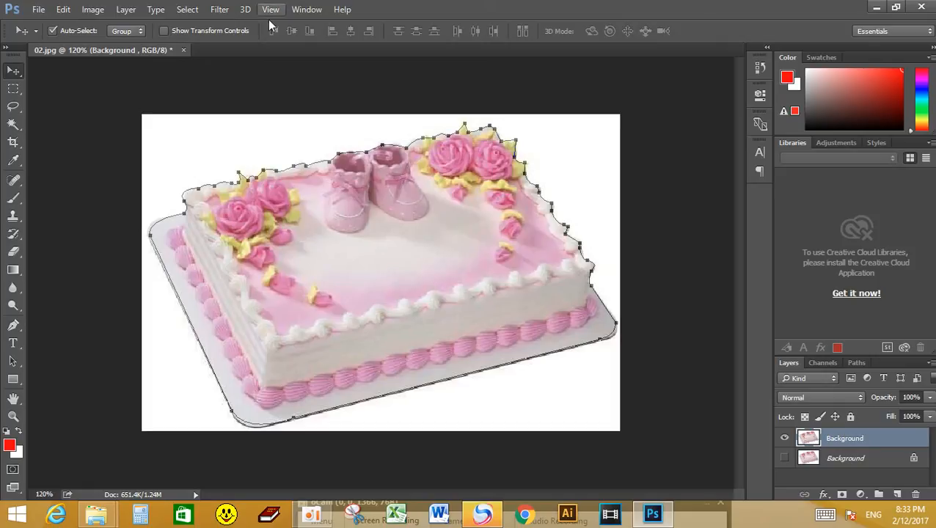
pyautogui.click(201, 9)
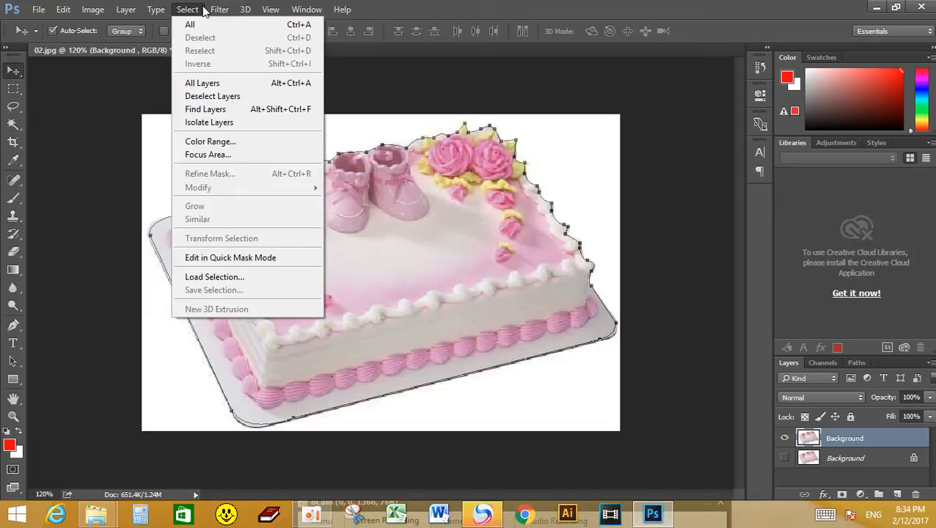
pyautogui.click(185, 12)
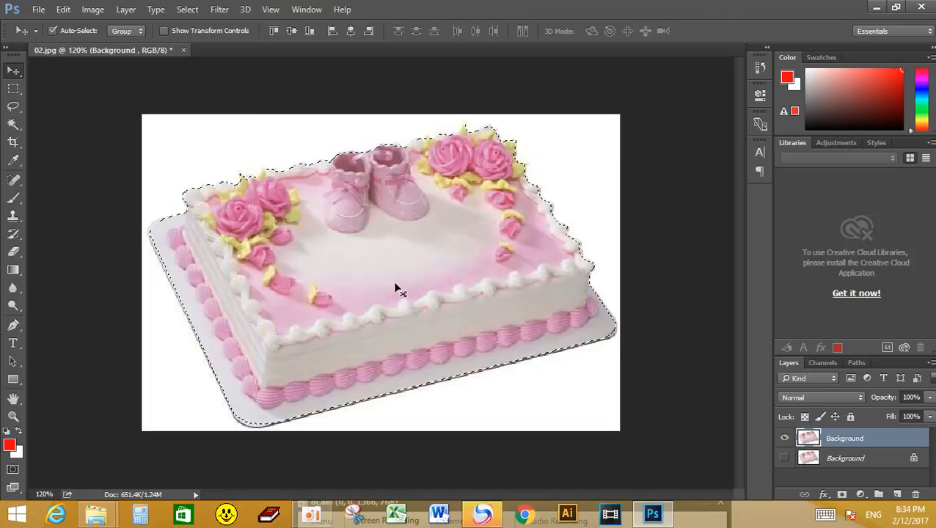
# - Feather the cake selection by 1.3 pixels and invert it to select the surrounding white background
pyautogui.click(187, 9)
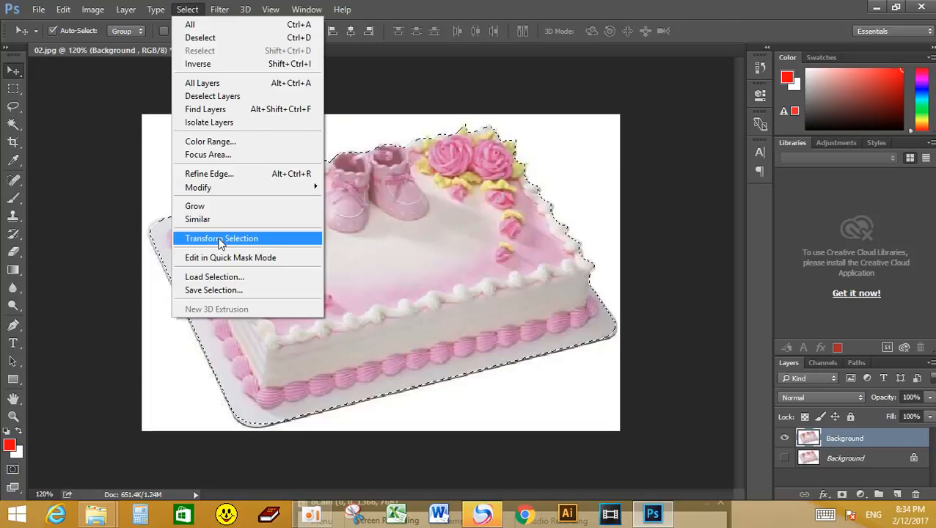
pyautogui.moveTo(247, 189)
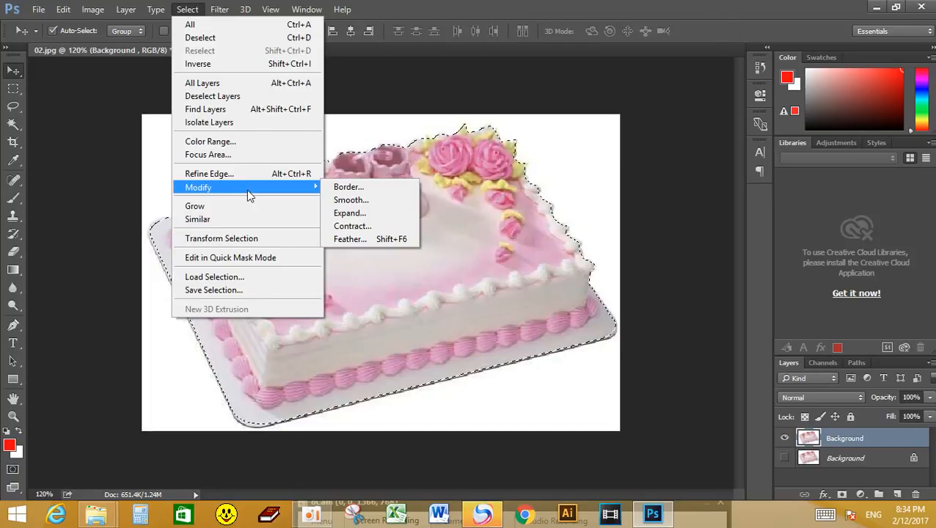
pyautogui.click(350, 239)
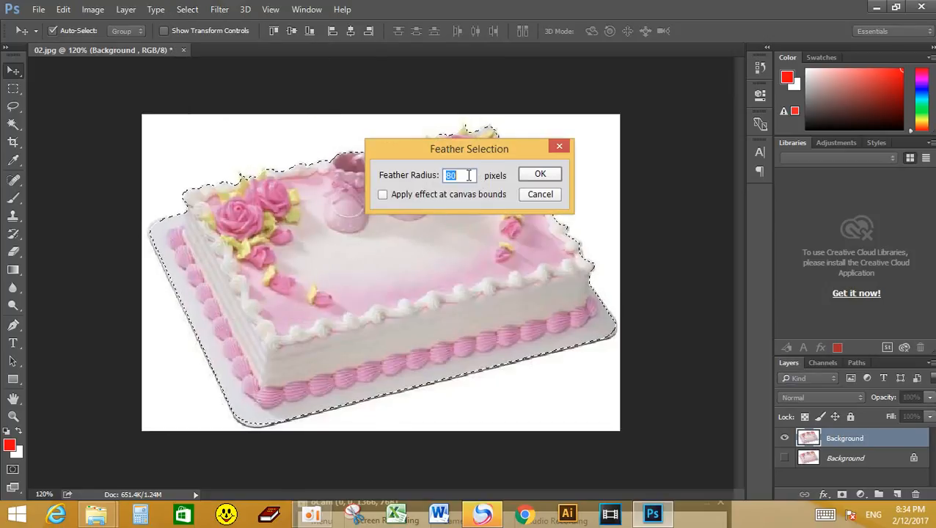
pyautogui.write('1.3')
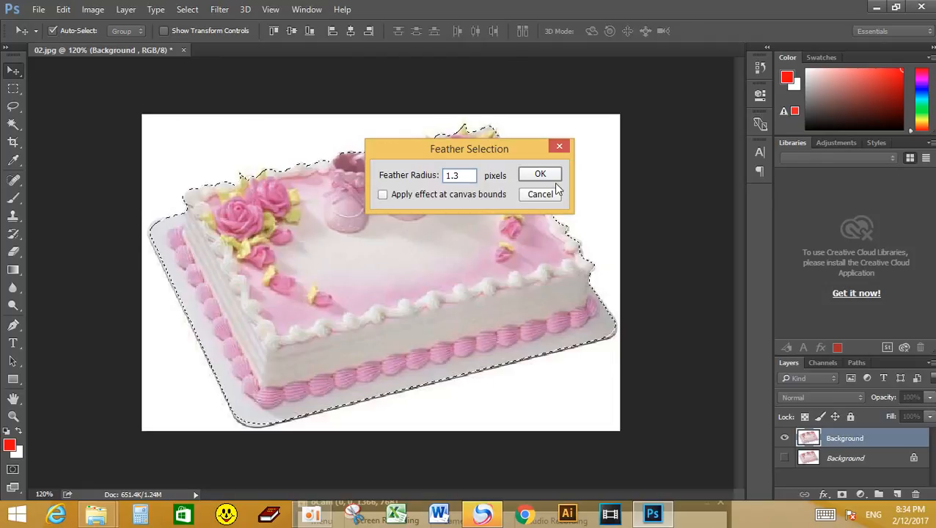
pyautogui.click(541, 175)
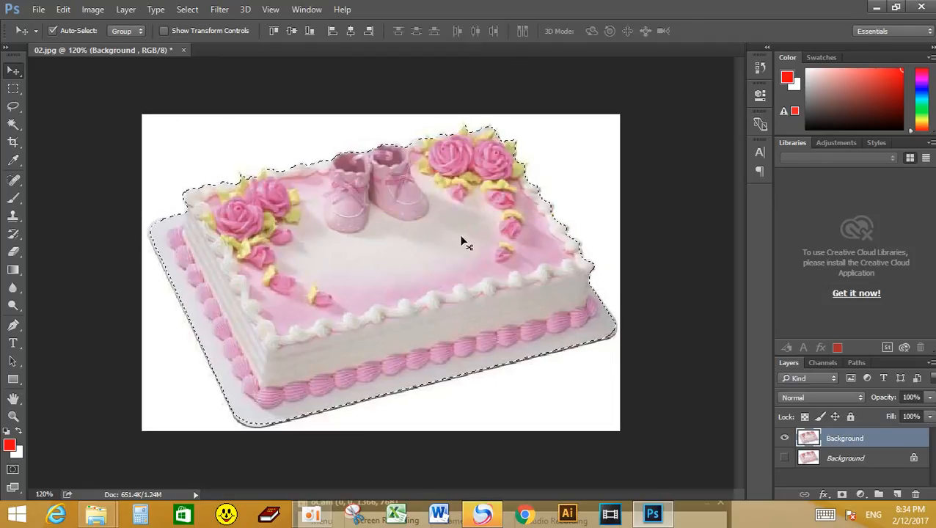
pyautogui.click(188, 10)
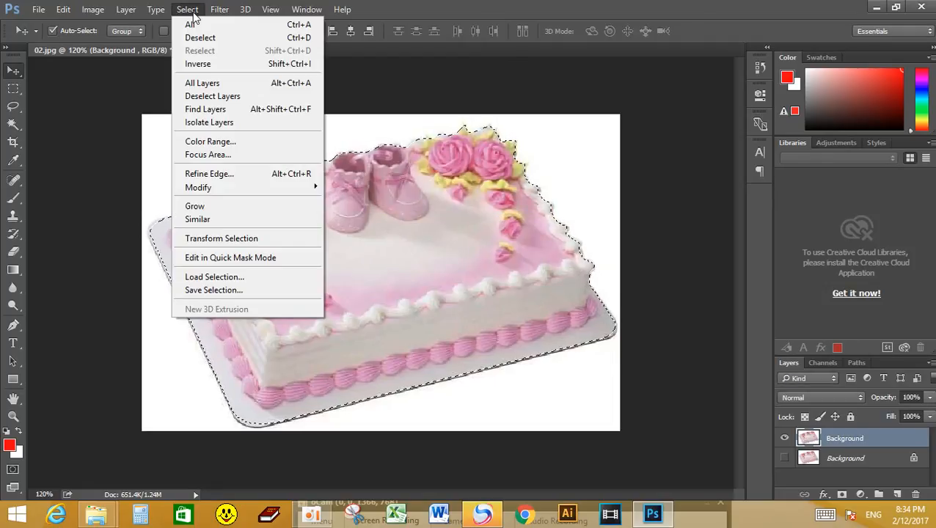
pyautogui.click(226, 65)
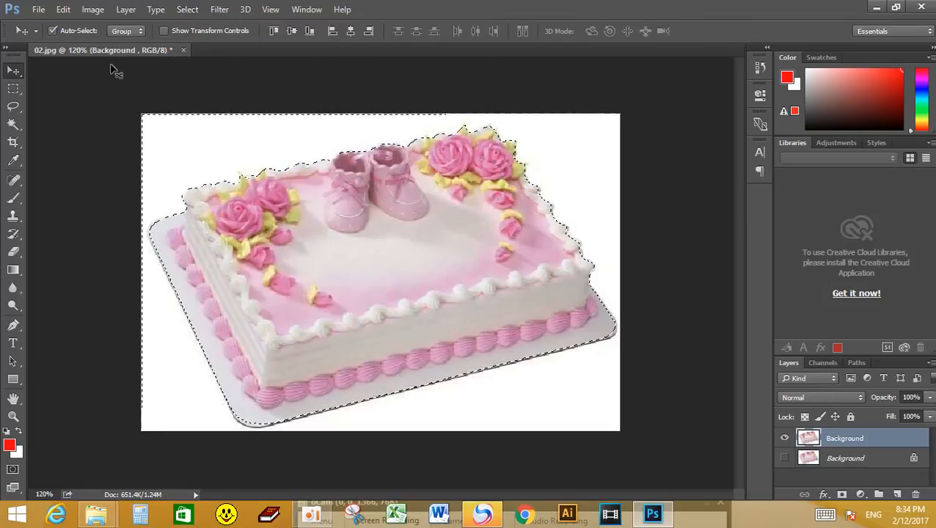
pyautogui.click(39, 9)
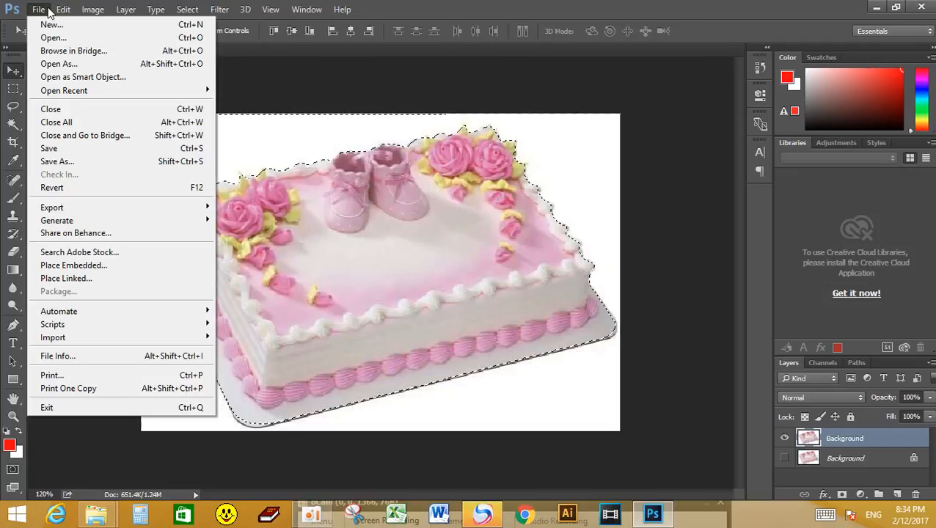
pyautogui.click(48, 10)
pyautogui.click(62, 9)
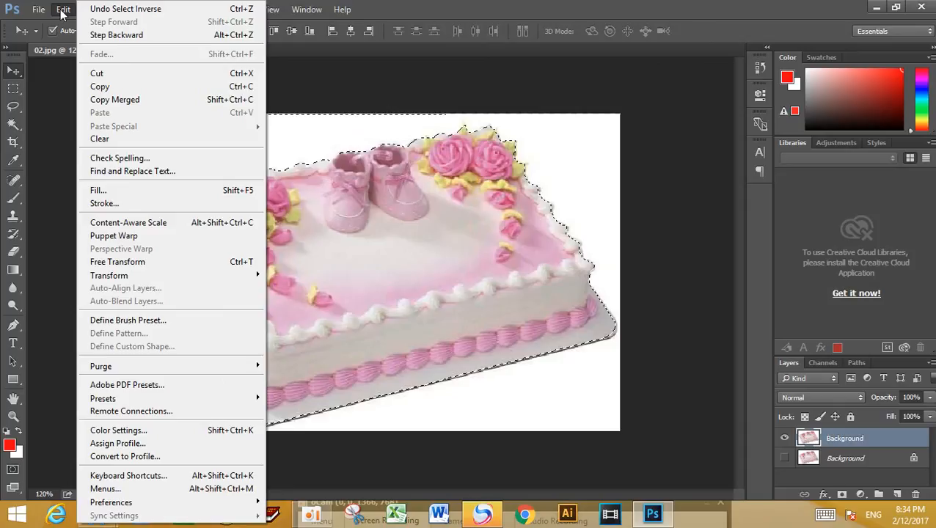
pyautogui.moveTo(35, 9)
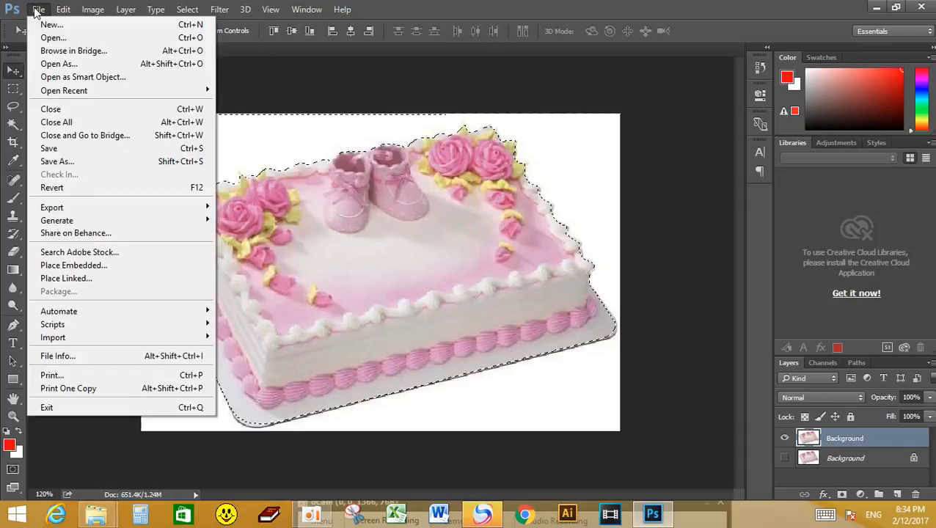
pyautogui.click(40, 10)
pyautogui.click(123, 9)
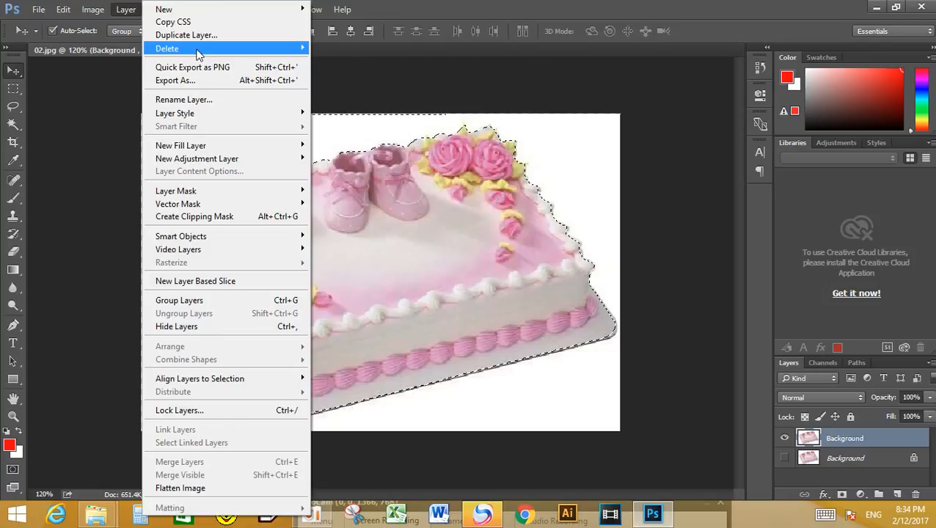
pyautogui.moveTo(196, 53)
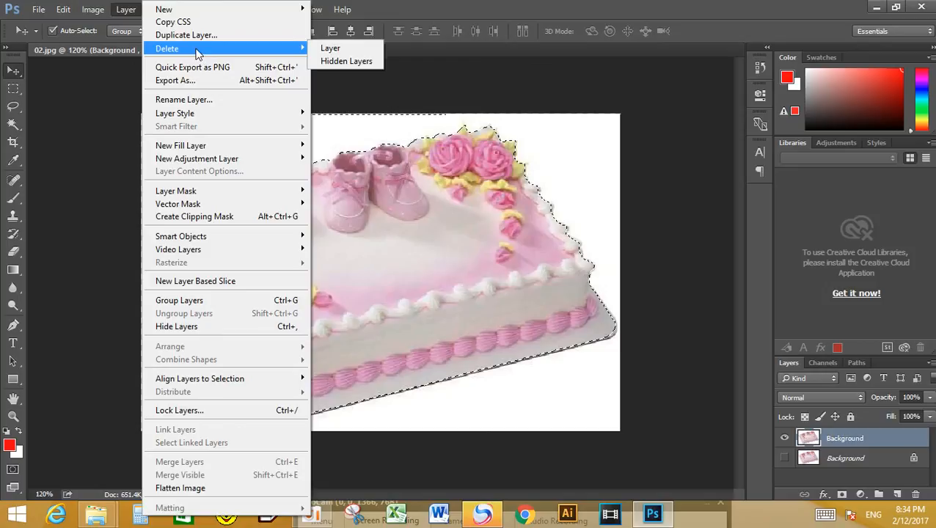
pyautogui.click(335, 49)
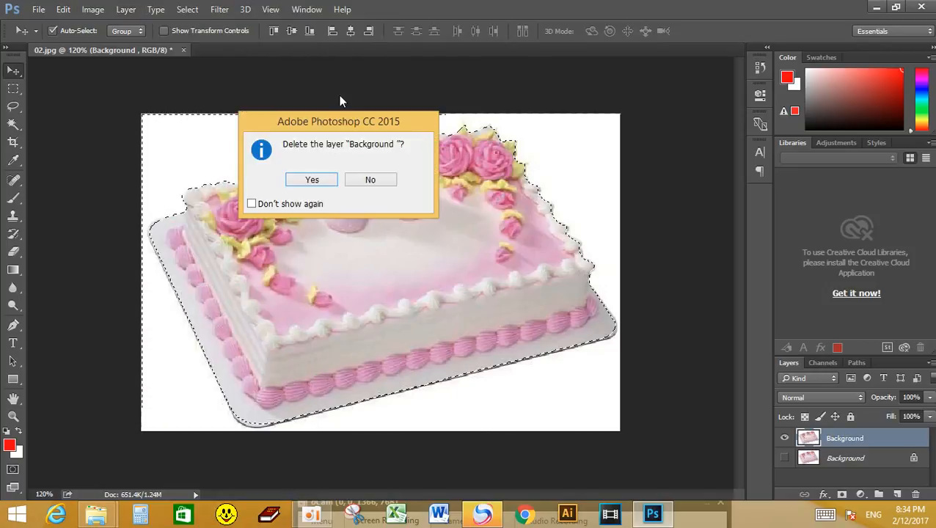
pyautogui.click(299, 205)
pyautogui.click(309, 182)
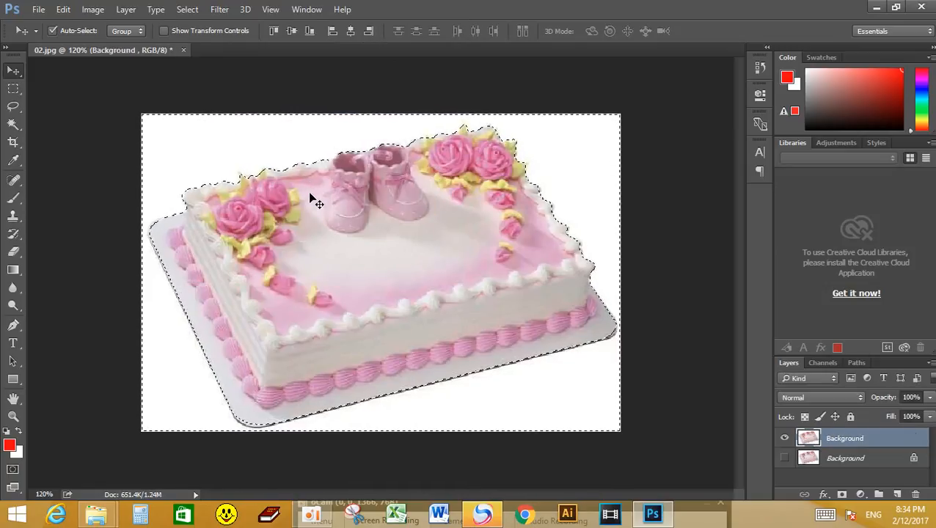
# - Delete the selected white background around the cake and remove the selection
pyautogui.press('Delete')
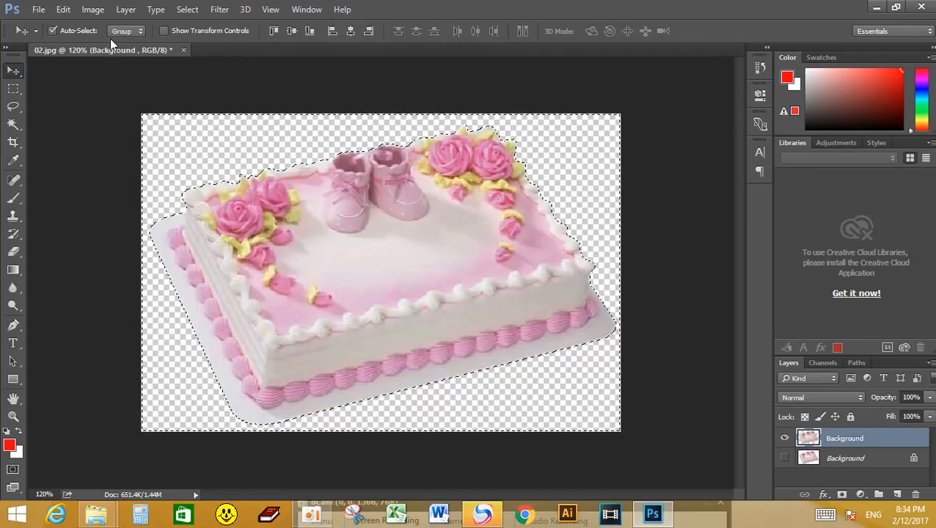
pyautogui.click(186, 10)
pyautogui.click(202, 39)
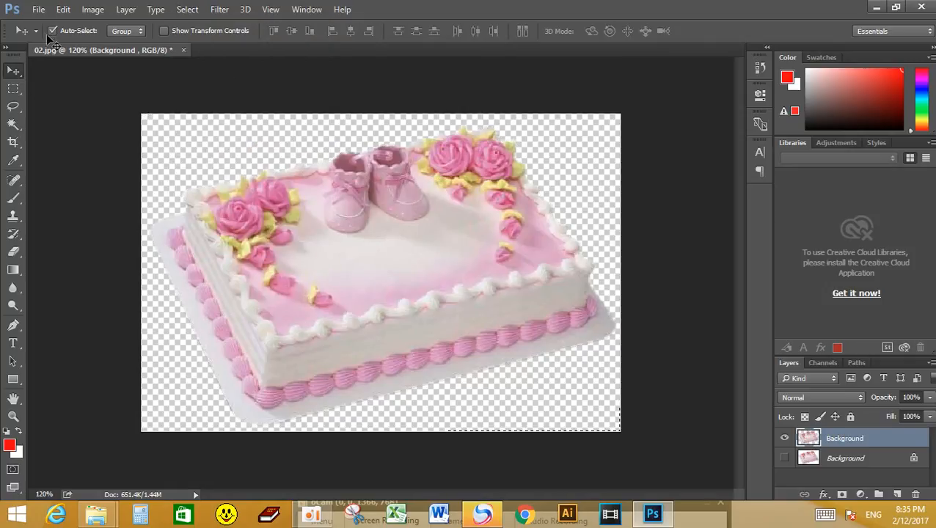
# - Scale the cake down slightly around its centre with Free Transform, leaving a transparent margin on all sides
pyautogui.click(63, 8)
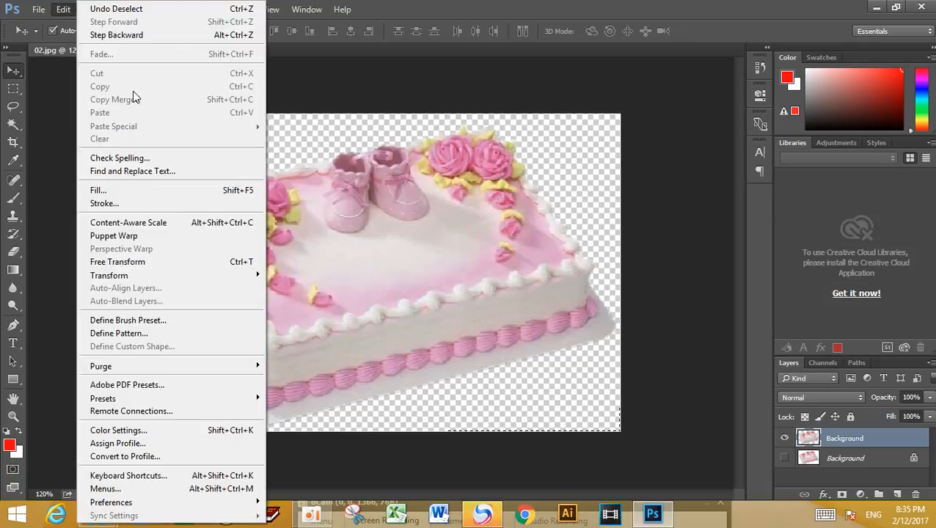
pyautogui.click(165, 262)
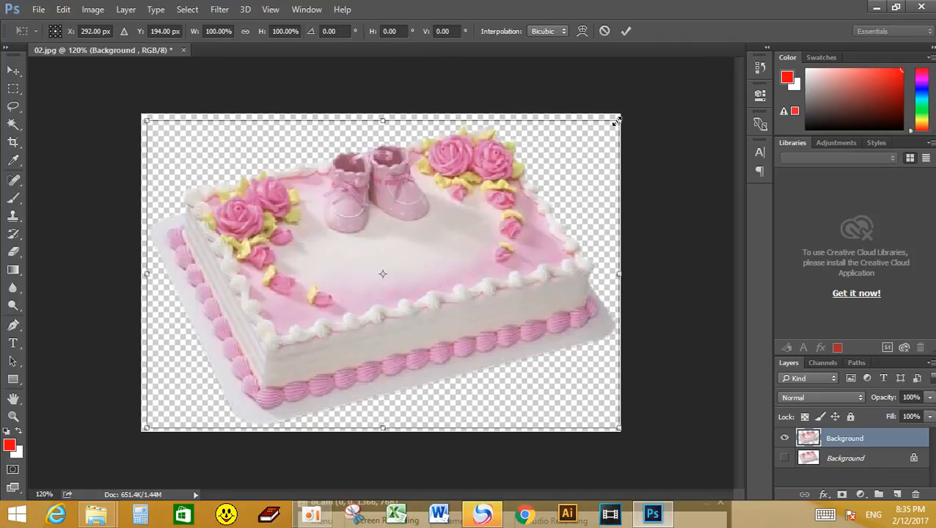
pyautogui.moveTo(616, 123); pyautogui.dragTo(581, 147)
pyautogui.press('Return')
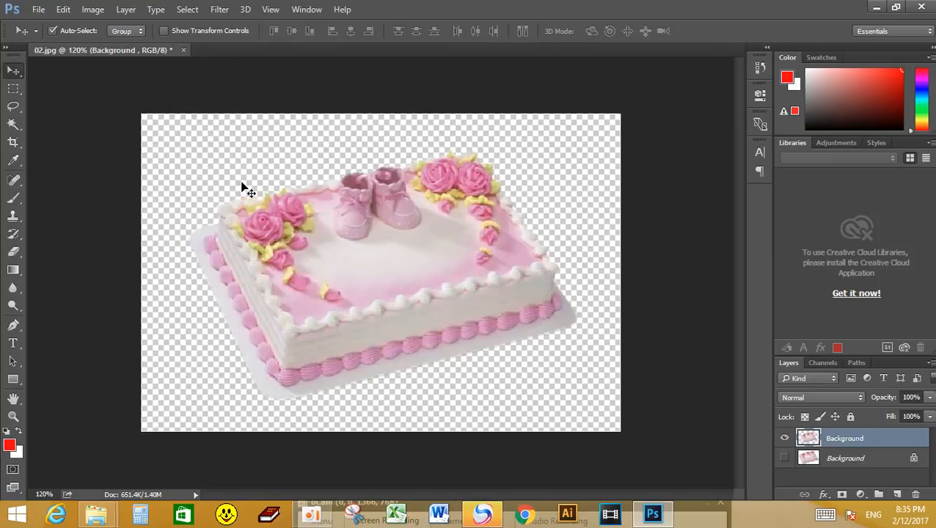
# - Crop the canvas closer around the cake on all four sides, to a height of about 4.4 in
pyautogui.click(14, 142)
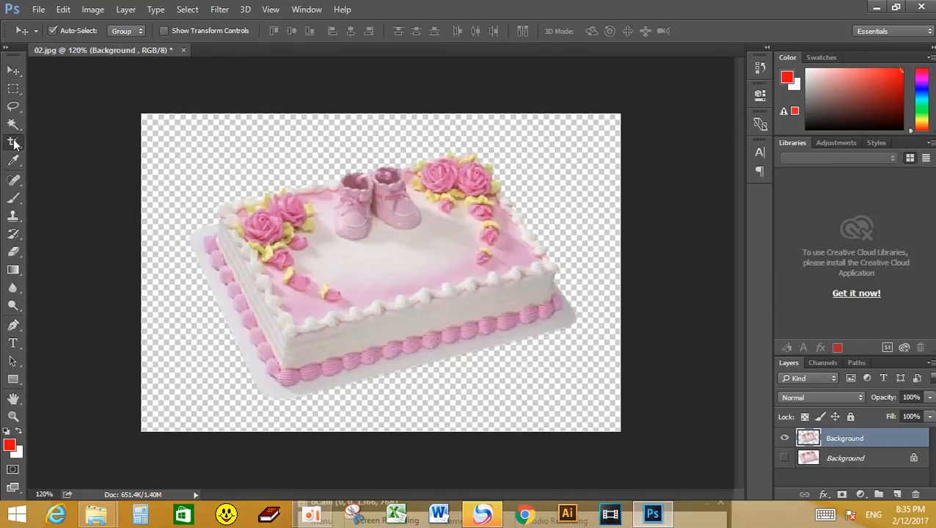
pyautogui.moveTo(143, 270); pyautogui.dragTo(161, 268)
pyautogui.moveTo(380, 114); pyautogui.dragTo(381, 130)
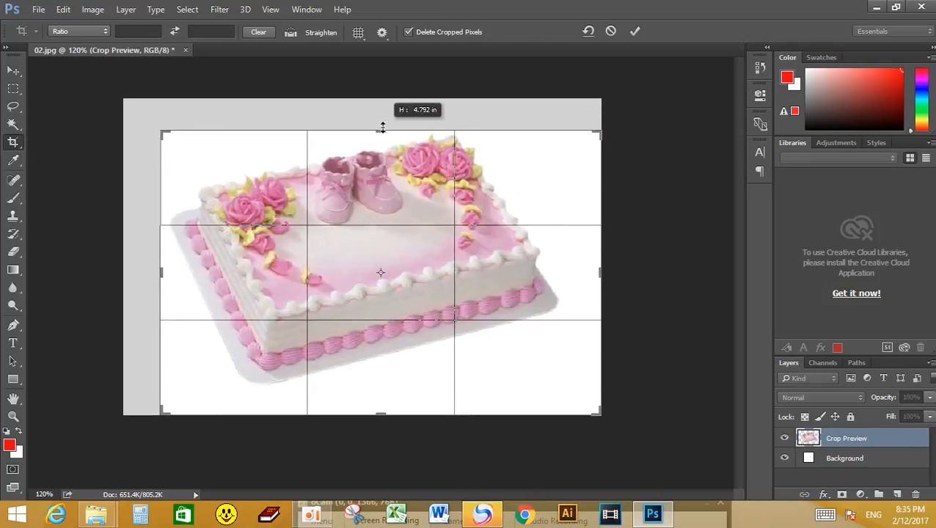
pyautogui.moveTo(381, 409); pyautogui.dragTo(382, 399)
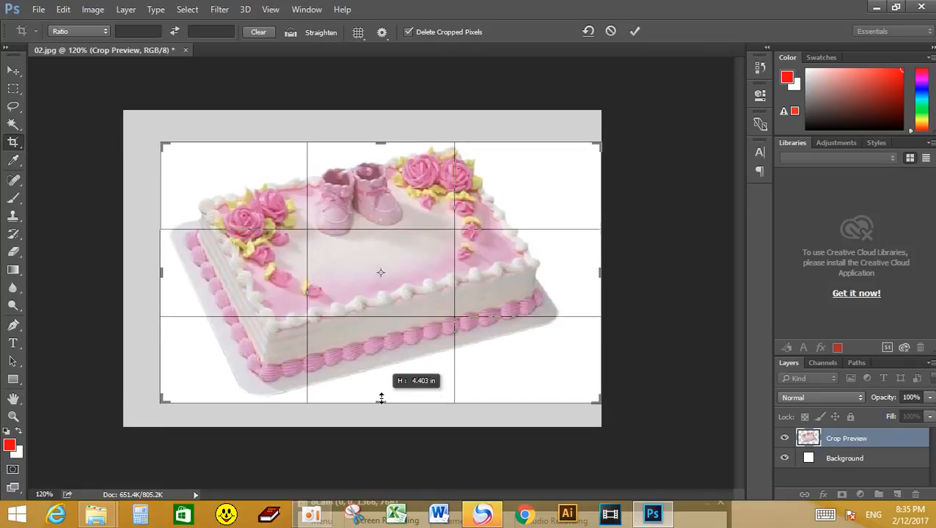
pyautogui.moveTo(598, 272); pyautogui.dragTo(585, 285)
pyautogui.click(635, 31)
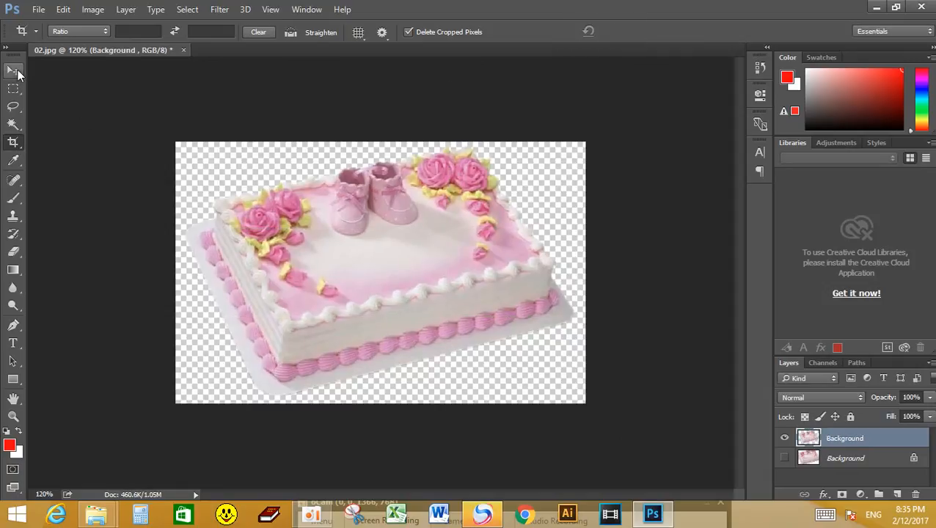
pyautogui.click(13, 70)
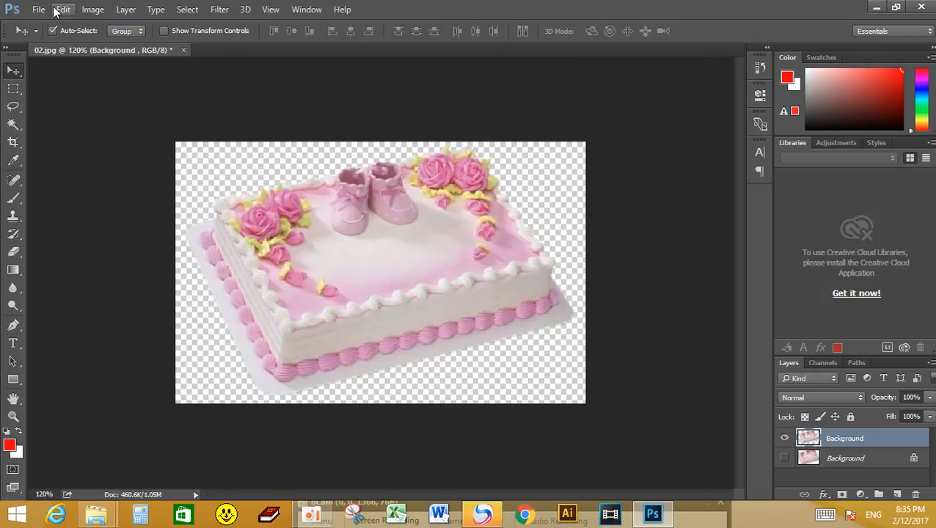
# - Apply a Color Balance adjustment to the cake's midtones with the Cyan–Red level at +32
pyautogui.click(98, 7)
pyautogui.moveTo(197, 47)
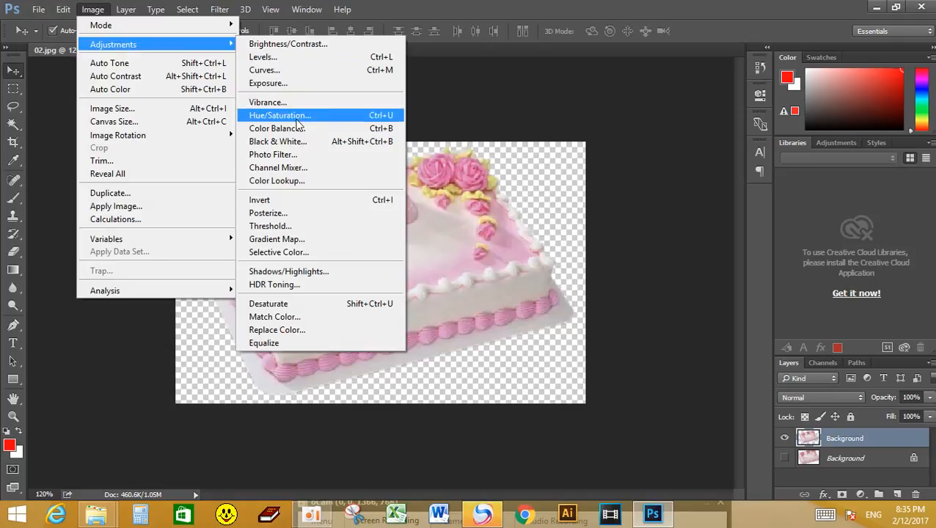
pyautogui.click(332, 128)
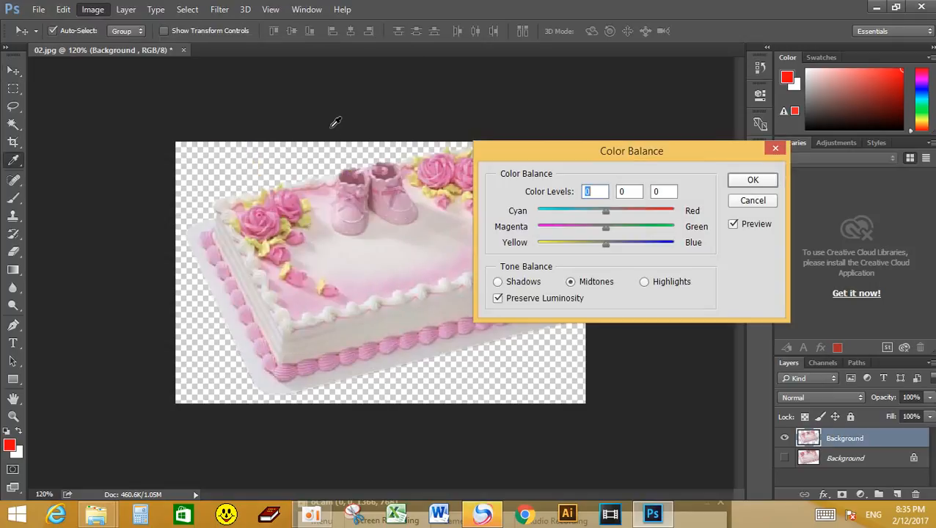
pyautogui.click(628, 209)
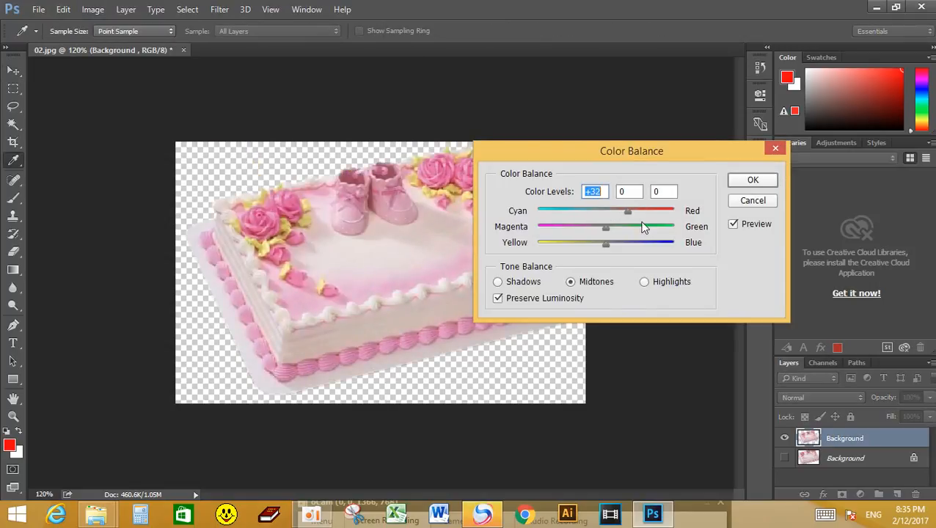
pyautogui.moveTo(614, 231); pyautogui.dragTo(605, 231)
pyautogui.press('Tab')
pyautogui.click(748, 183)
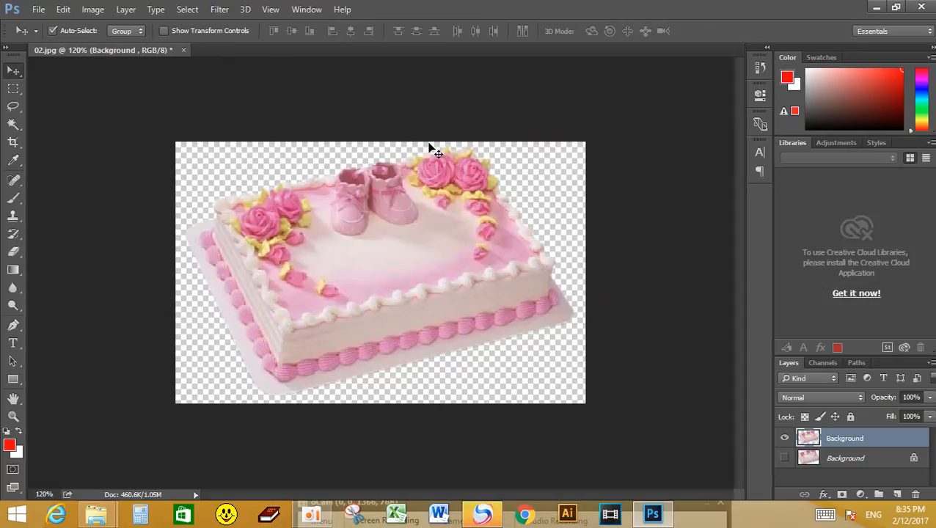
# - Apply a Levels adjustment to the cake with RGB input levels 26, 1.09 and 236
pyautogui.click(92, 10)
pyautogui.moveTo(165, 44)
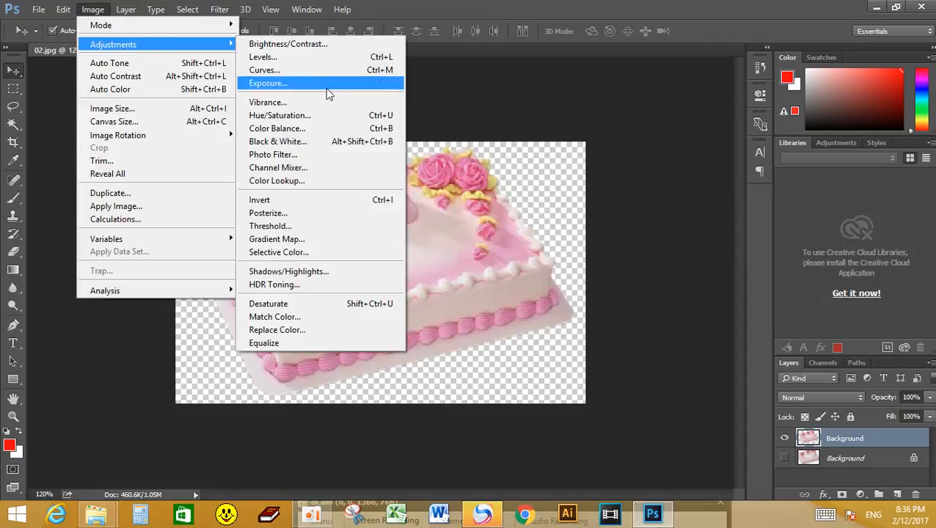
pyautogui.click(342, 58)
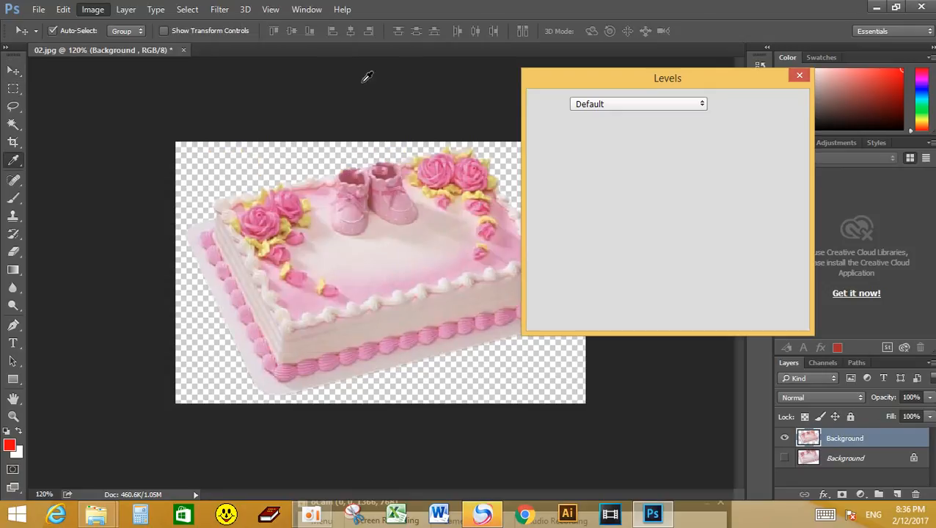
pyautogui.moveTo(720, 233); pyautogui.dragTo(708, 234)
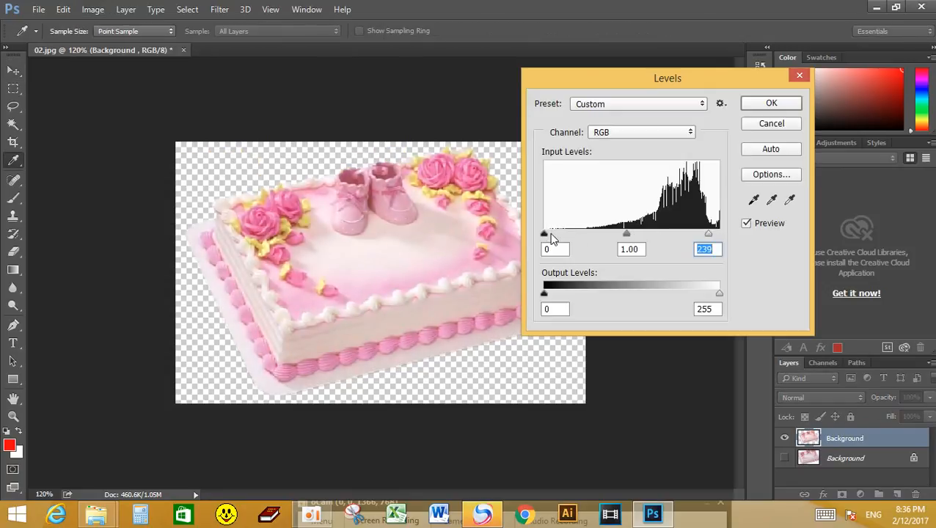
pyautogui.moveTo(547, 236); pyautogui.dragTo(563, 231)
pyautogui.moveTo(639, 237); pyautogui.dragTo(631, 235)
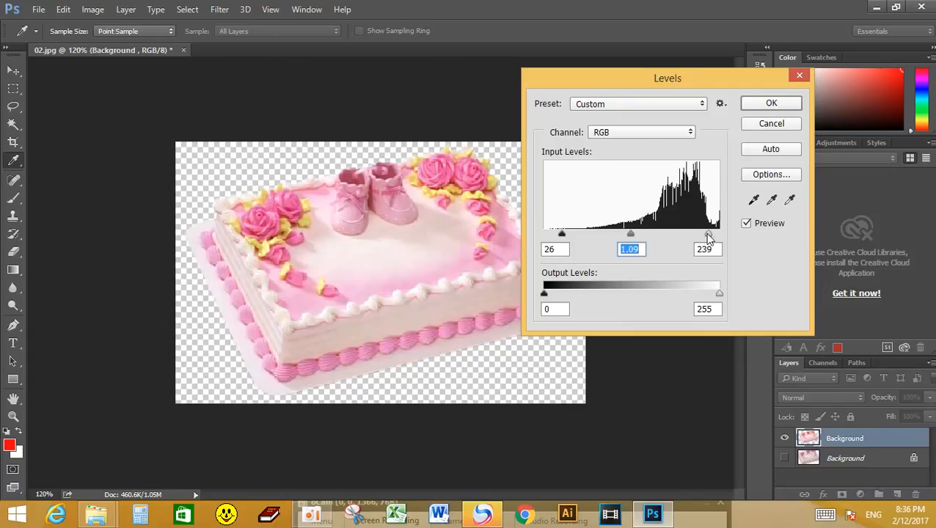
pyautogui.moveTo(708, 237); pyautogui.dragTo(707, 236)
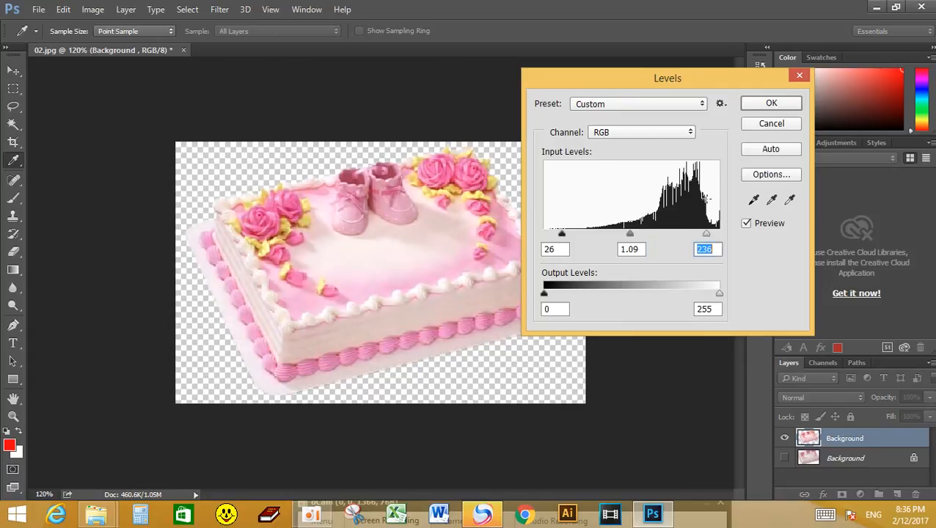
pyautogui.click(771, 105)
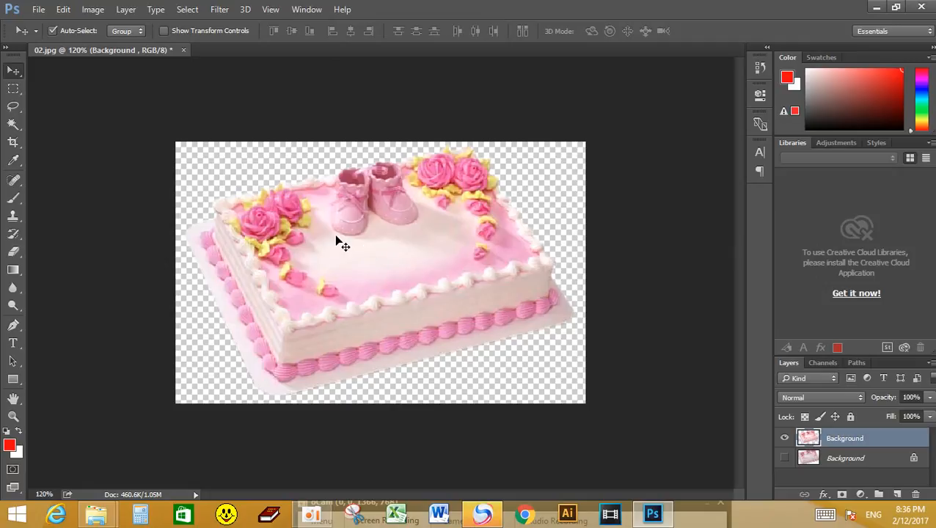
pyautogui.scroll(-1, 335, 237)
pyautogui.scroll(-1, 335, 238)
pyautogui.scroll(1, 335, 239)
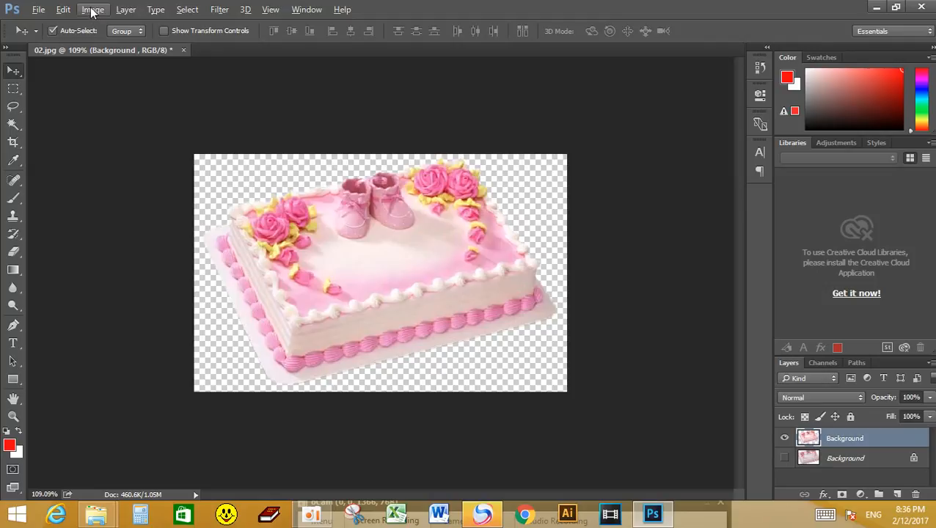
pyautogui.click(94, 10)
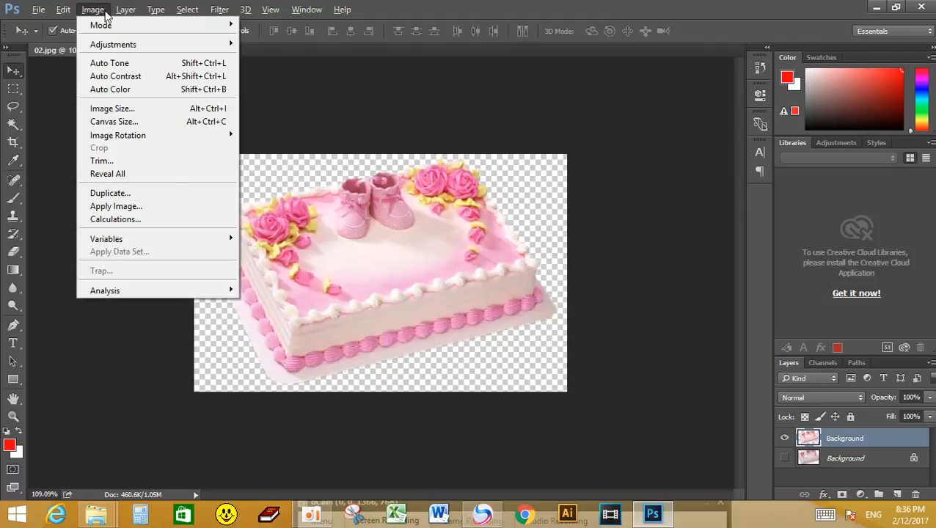
pyautogui.moveTo(125, 9)
pyautogui.moveTo(88, 11)
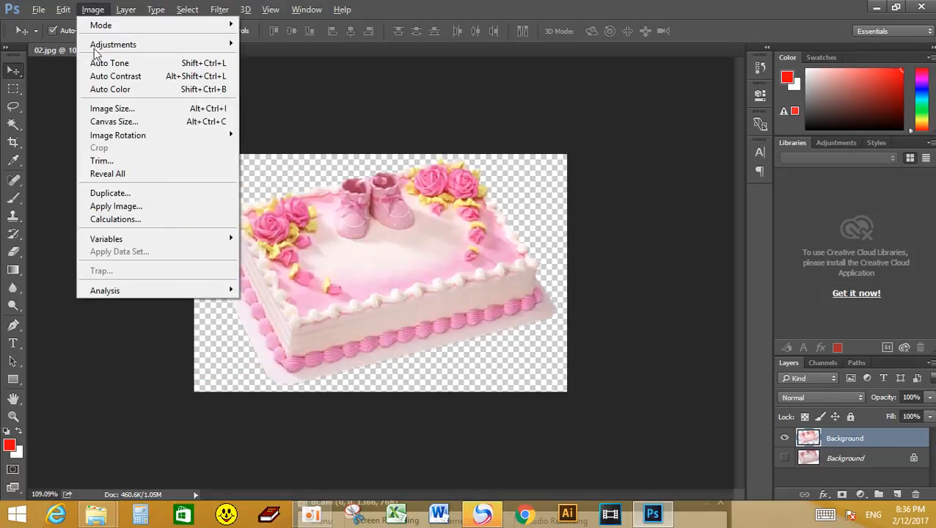
pyautogui.click(146, 122)
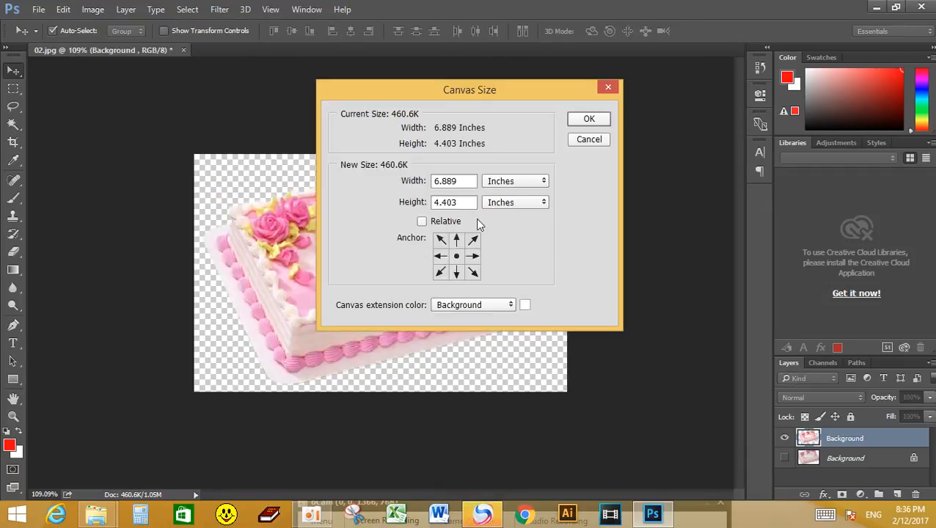
pyautogui.click(601, 88)
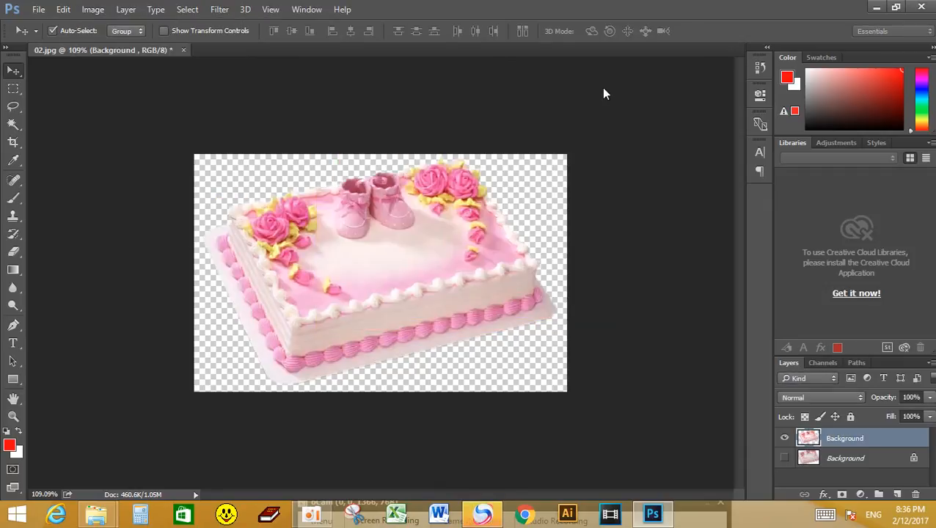
# - Resample the image to a resolution of 300 pixels/inch, keeping its width and height in centimetres
pyautogui.click(129, 16)
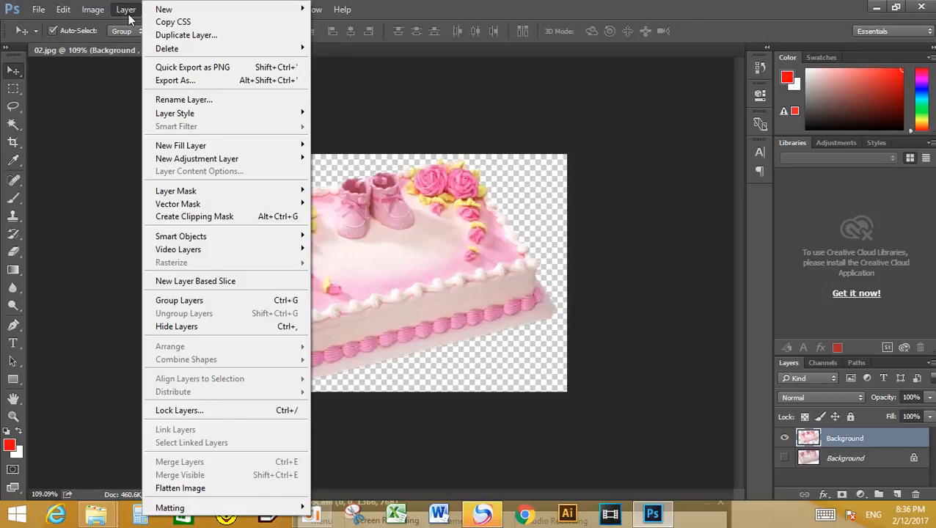
pyautogui.moveTo(93, 13)
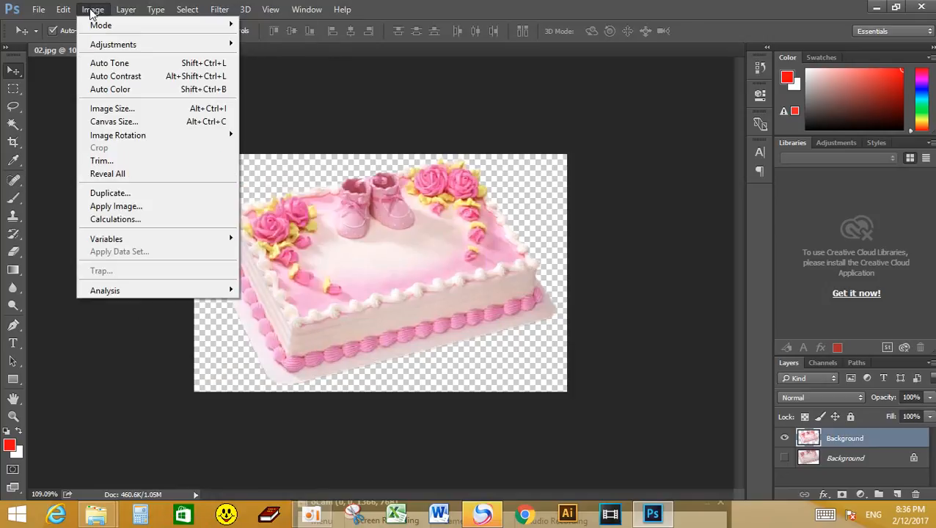
pyautogui.click(135, 110)
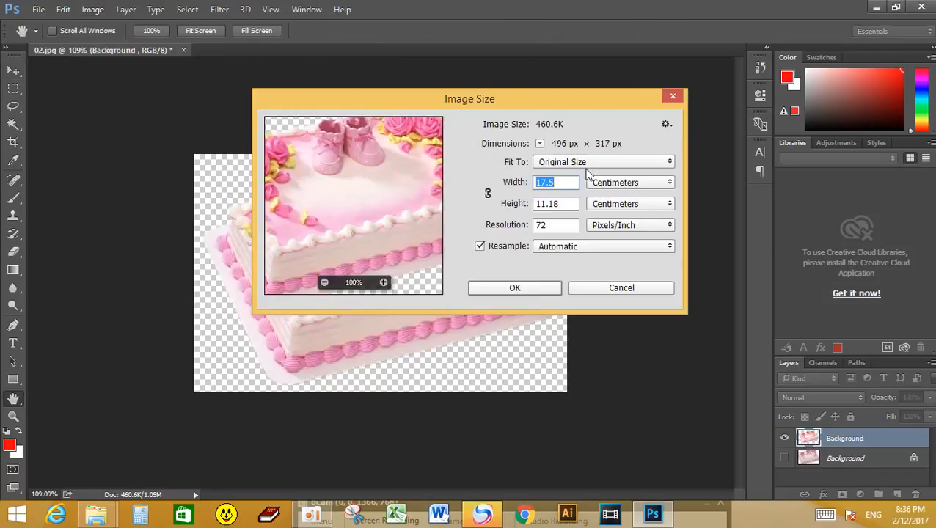
pyautogui.click(488, 194)
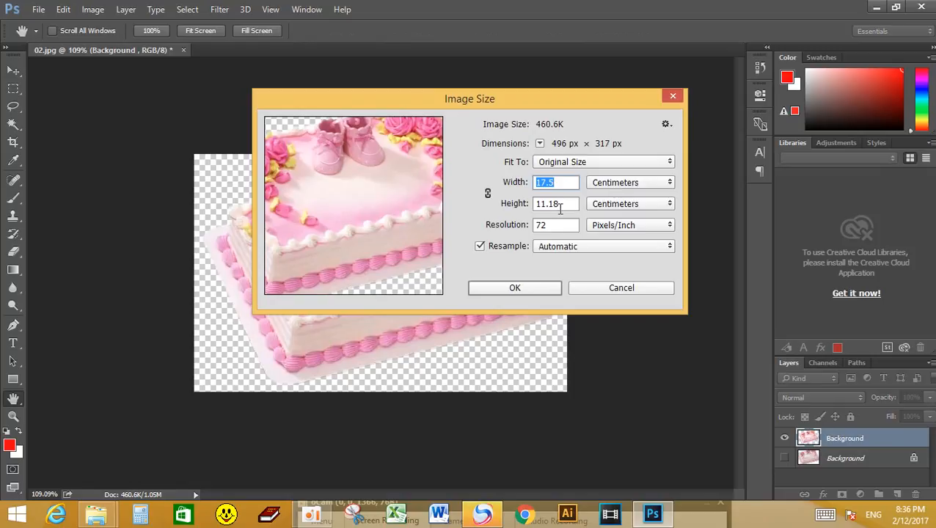
pyautogui.doubleClick(535, 225)
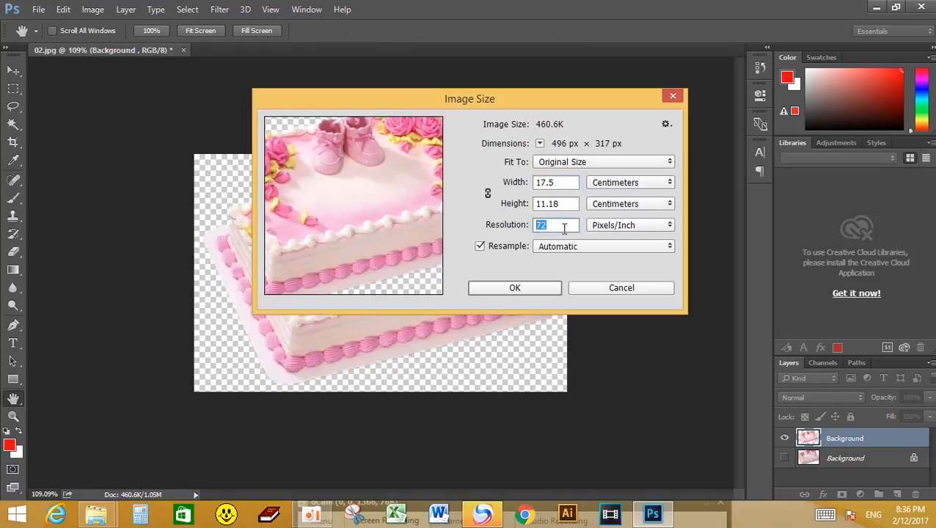
pyautogui.write('300')
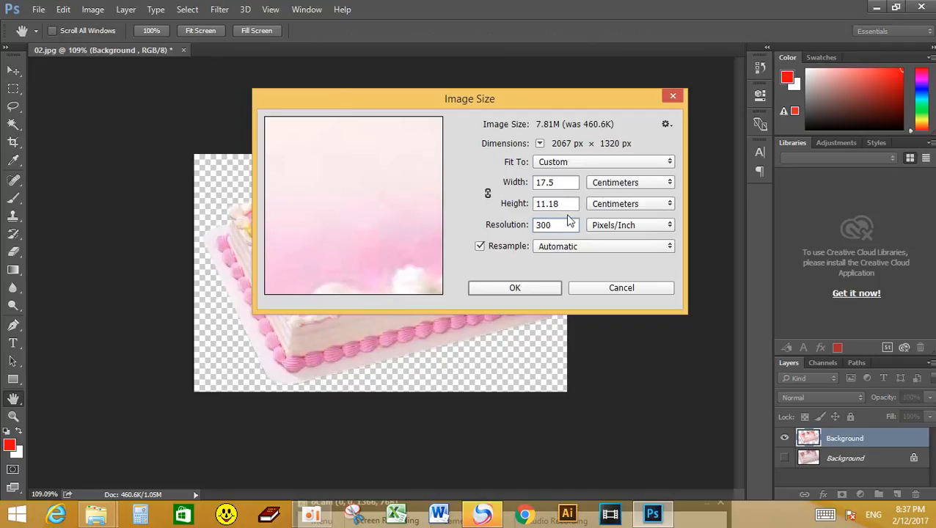
pyautogui.click(535, 288)
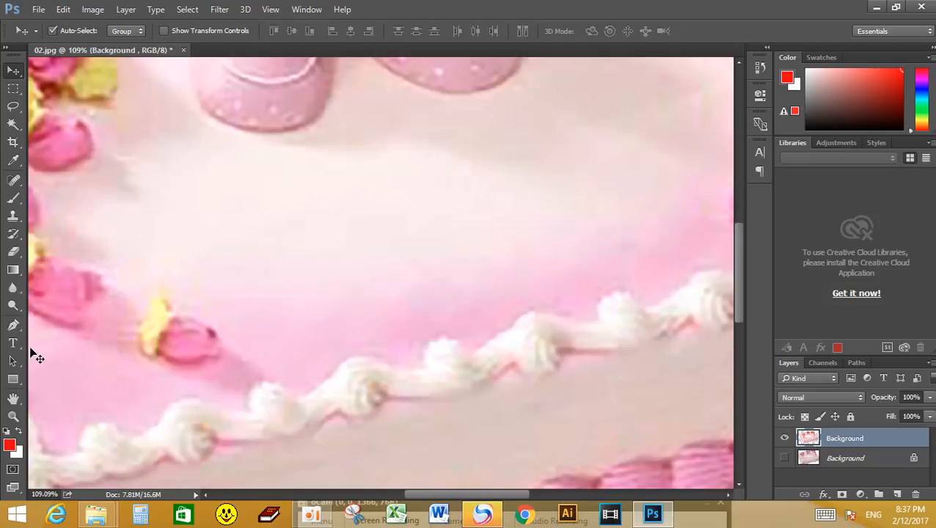
# - Zoom out to 25% to examine the whole resampled cake on its transparent canvas
pyautogui.click(14, 306)
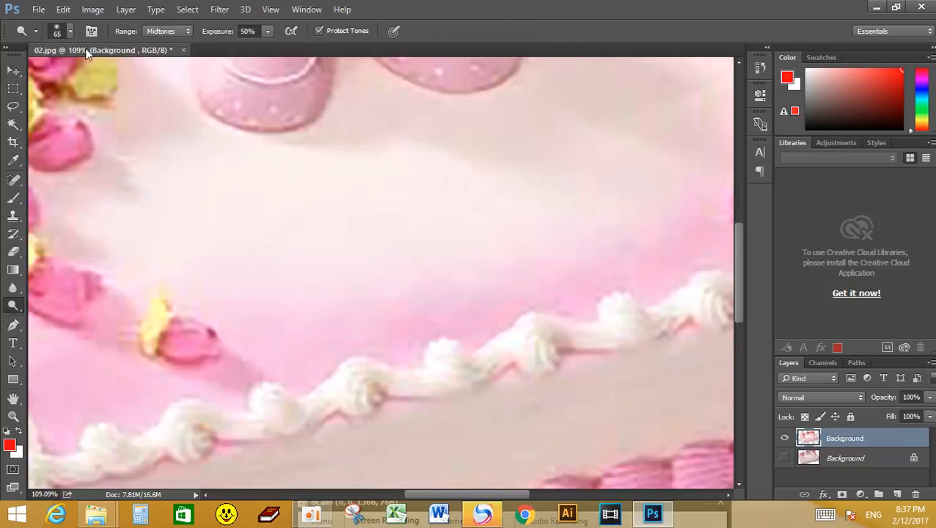
pyautogui.click(14, 416)
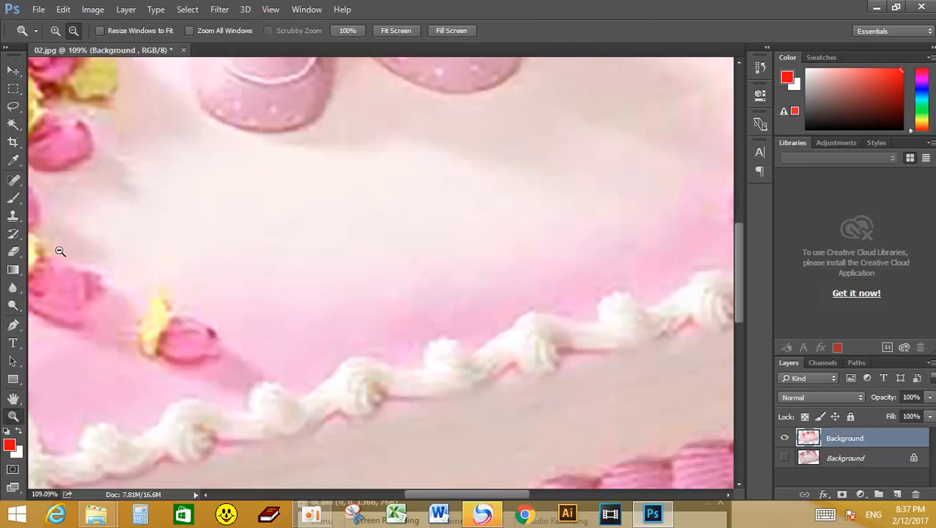
pyautogui.click(73, 30)
pyautogui.click(342, 293)
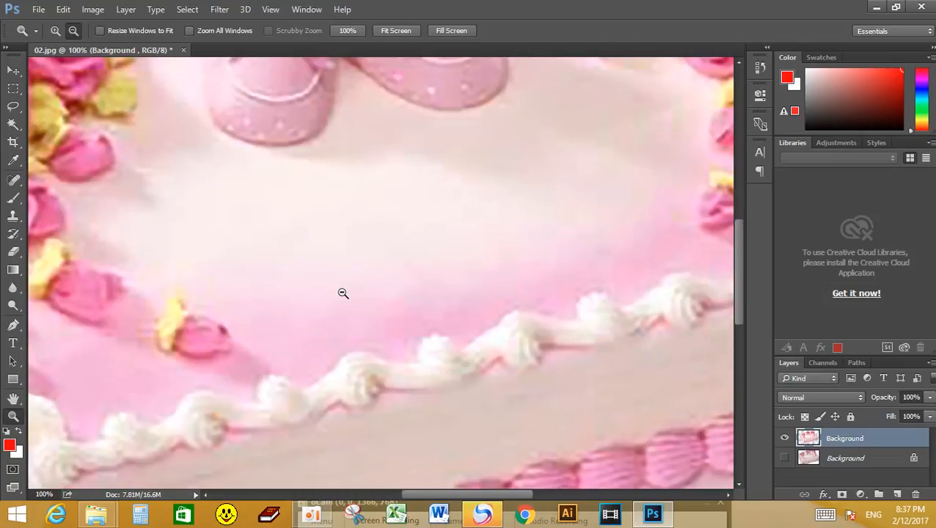
pyautogui.click(449, 251)
pyautogui.click(449, 251)
pyautogui.click(449, 251)
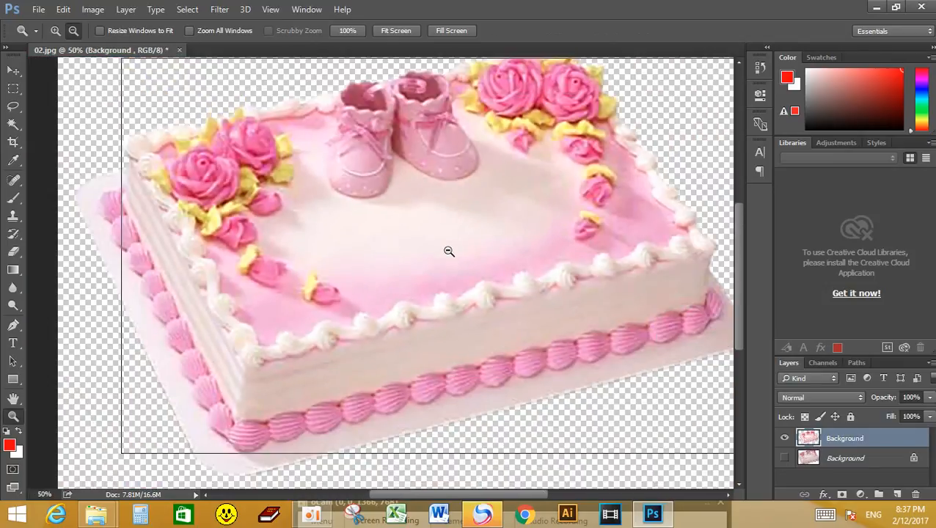
pyautogui.click(449, 251)
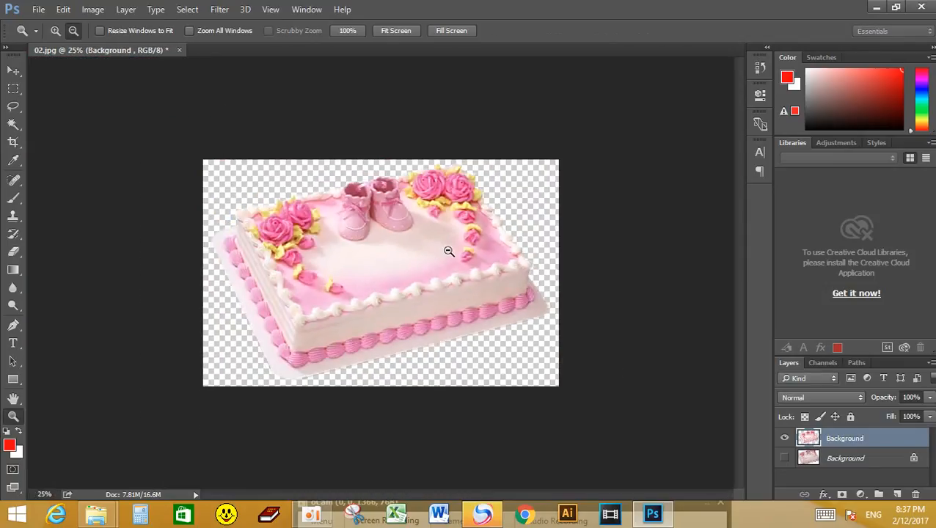
pyautogui.click(13, 70)
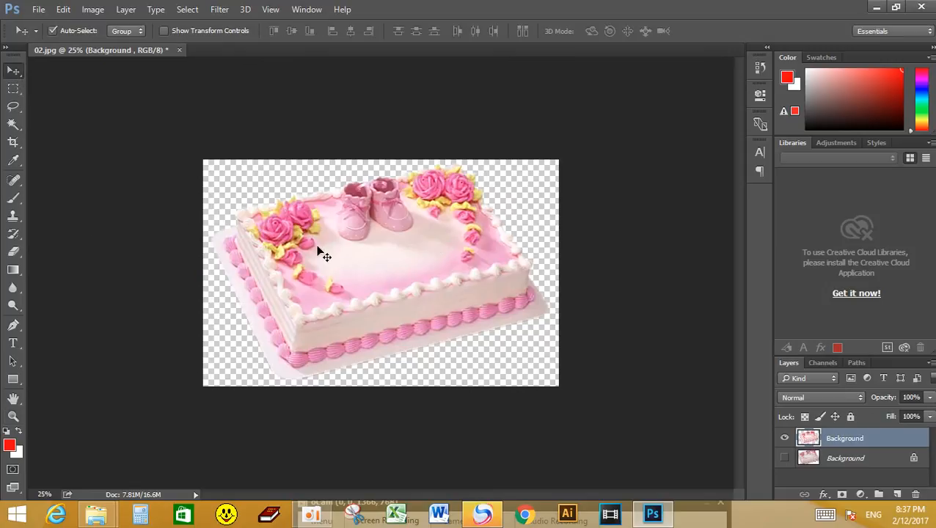
# - Save a copy of the cake cutout in PNG format as 02.png in the certificate folder's PNG subfolder
pyautogui.click(36, 10)
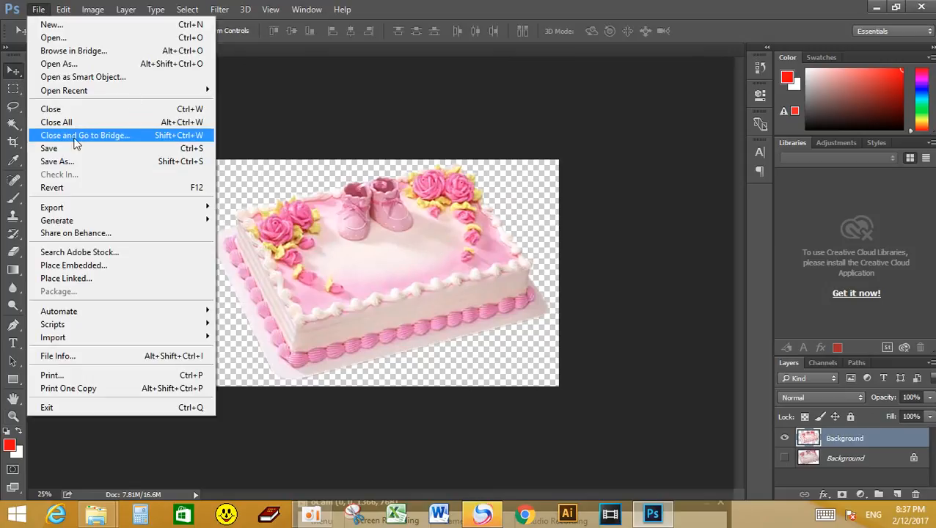
pyautogui.click(76, 163)
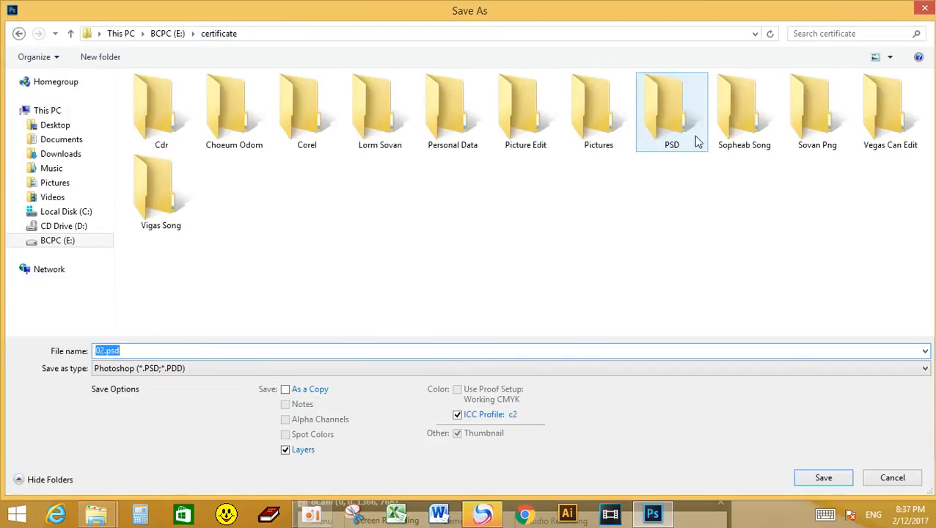
pyautogui.doubleClick(815, 117)
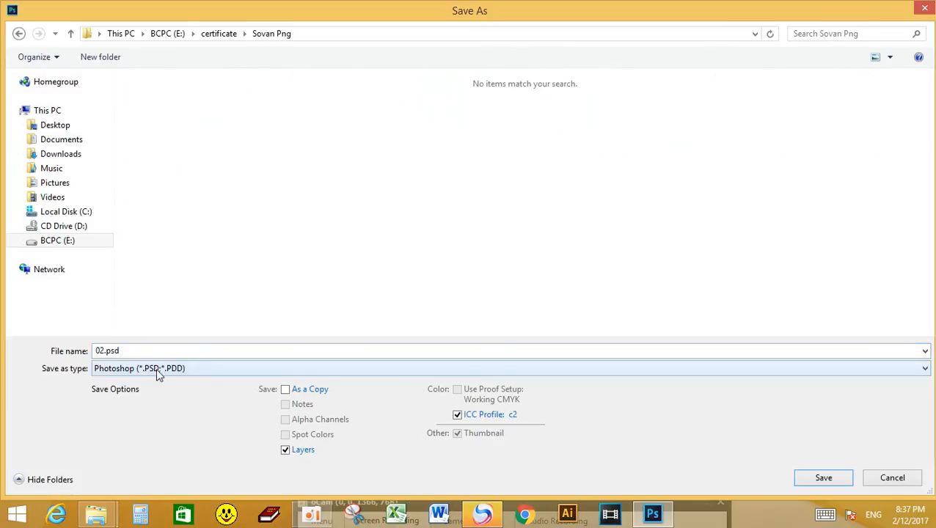
pyautogui.click(156, 371)
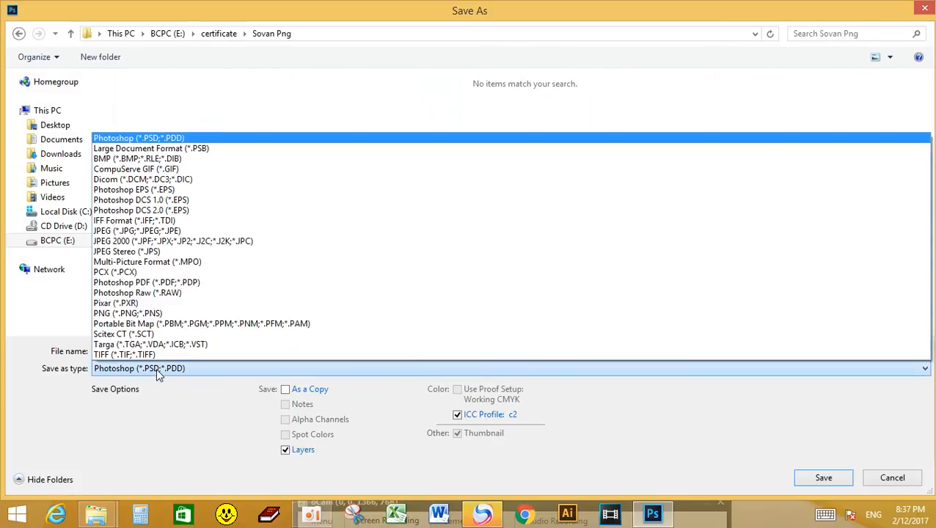
pyautogui.click(188, 314)
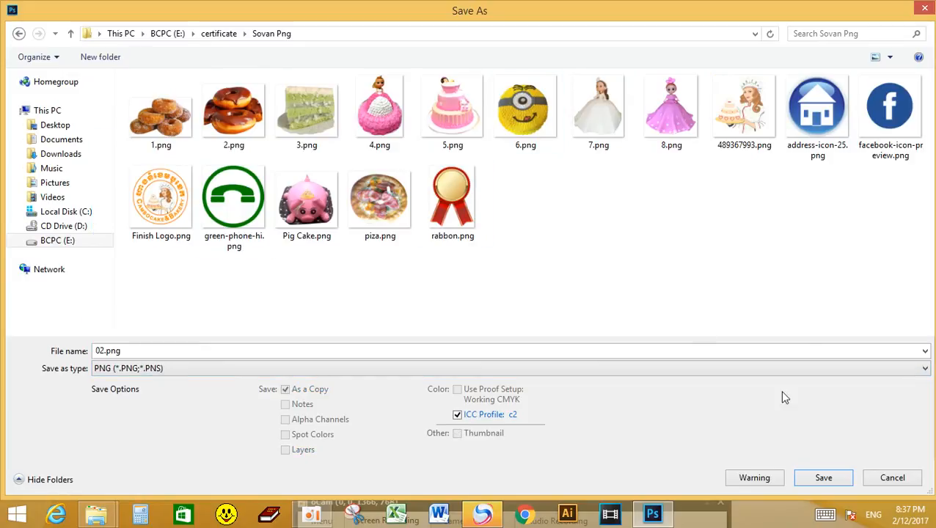
pyautogui.click(822, 478)
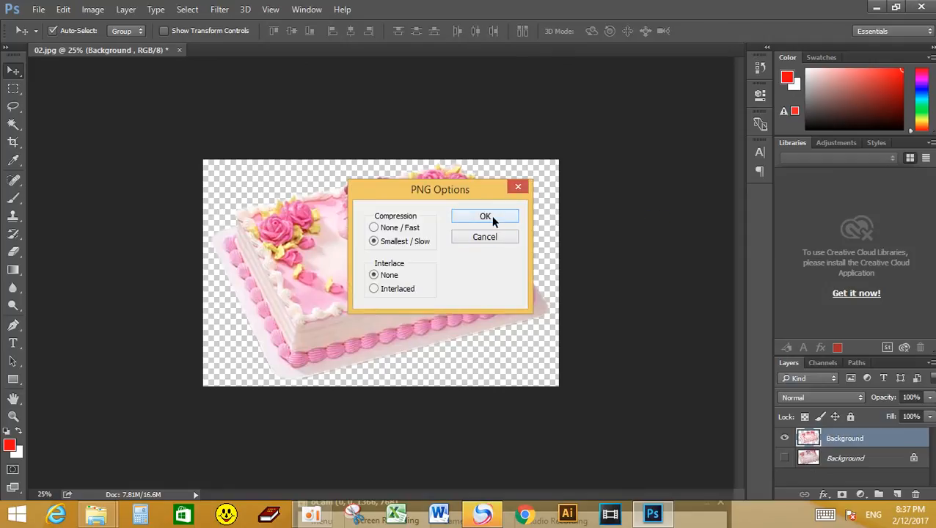
pyautogui.click(408, 241)
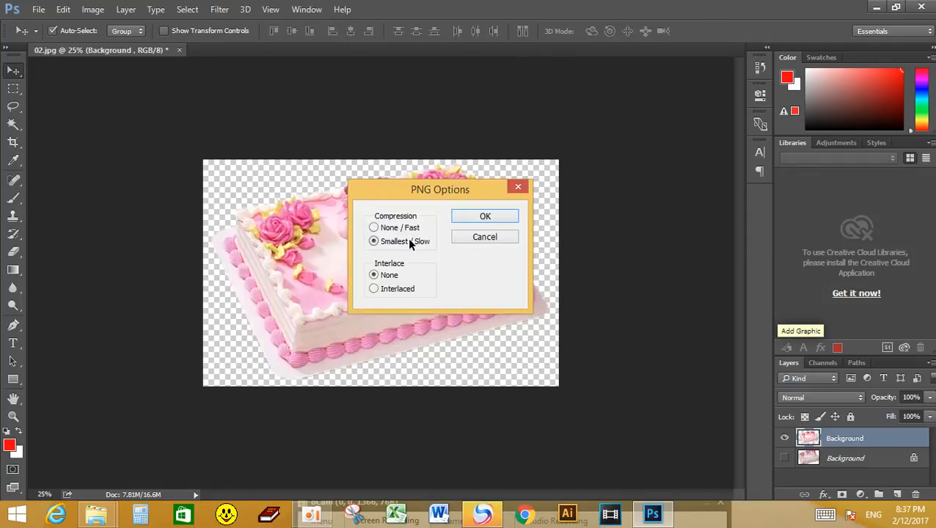
pyautogui.click(395, 294)
pyautogui.click(413, 231)
pyautogui.click(483, 216)
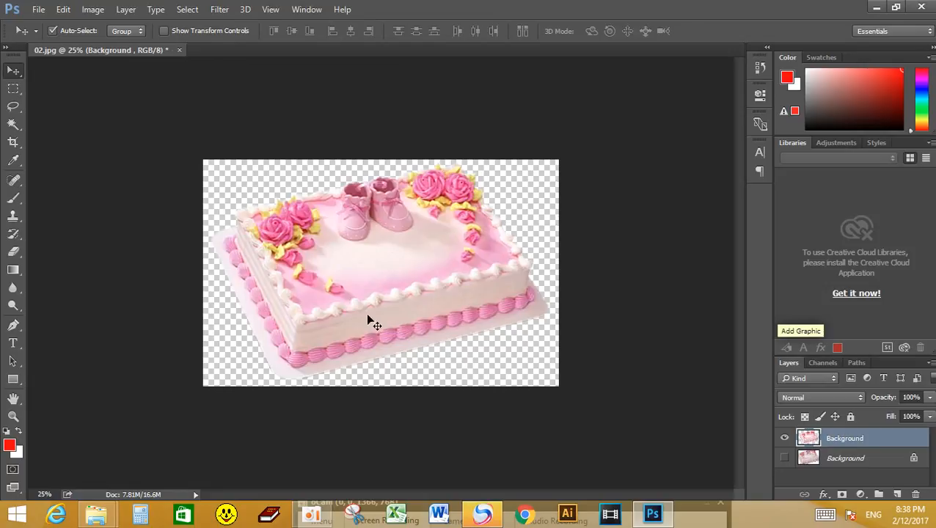
pyautogui.click(493, 514)
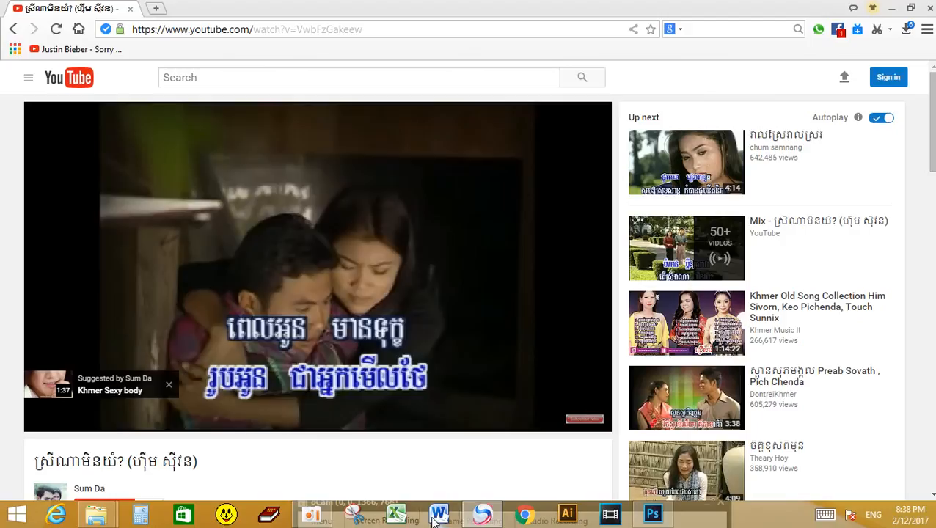
pyautogui.moveTo(112, 518)
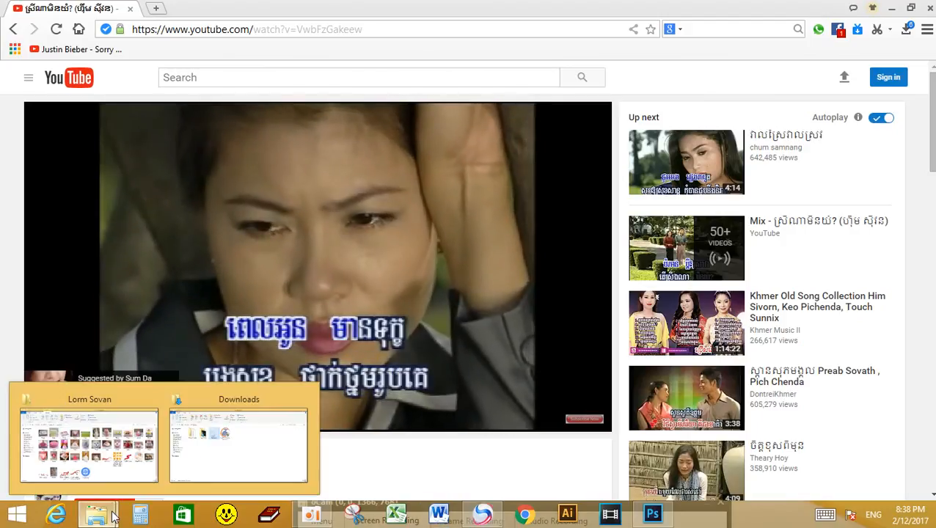
pyautogui.click(312, 517)
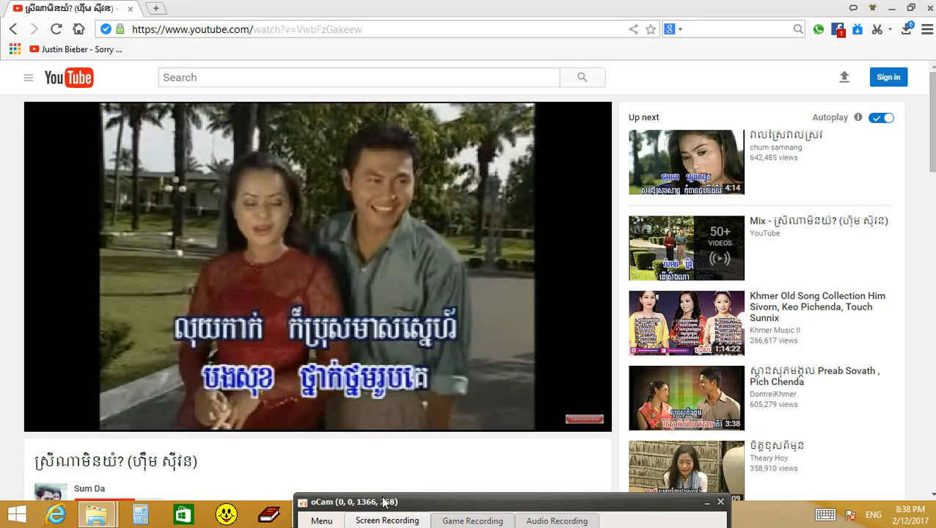
pyautogui.moveTo(418, 505); pyautogui.dragTo(411, 473)
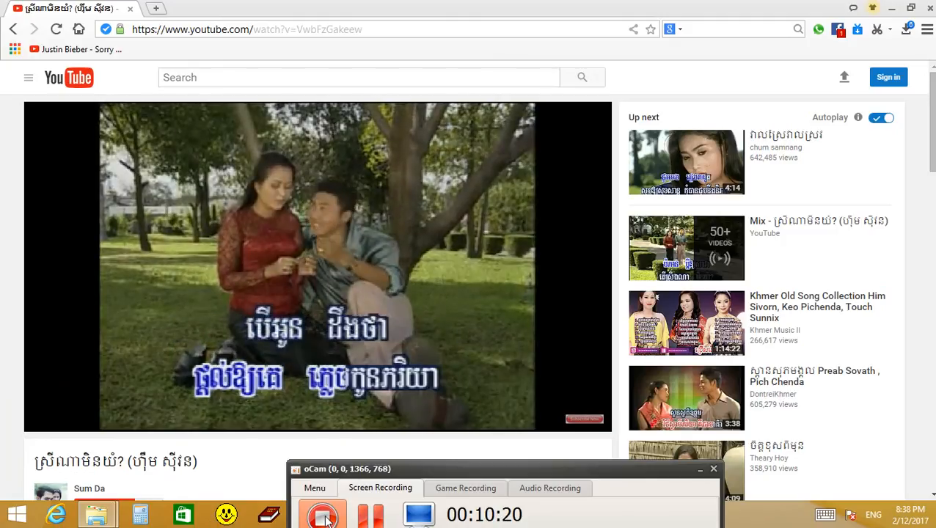
pyautogui.moveTo(397, 469); pyautogui.dragTo(396, 451)
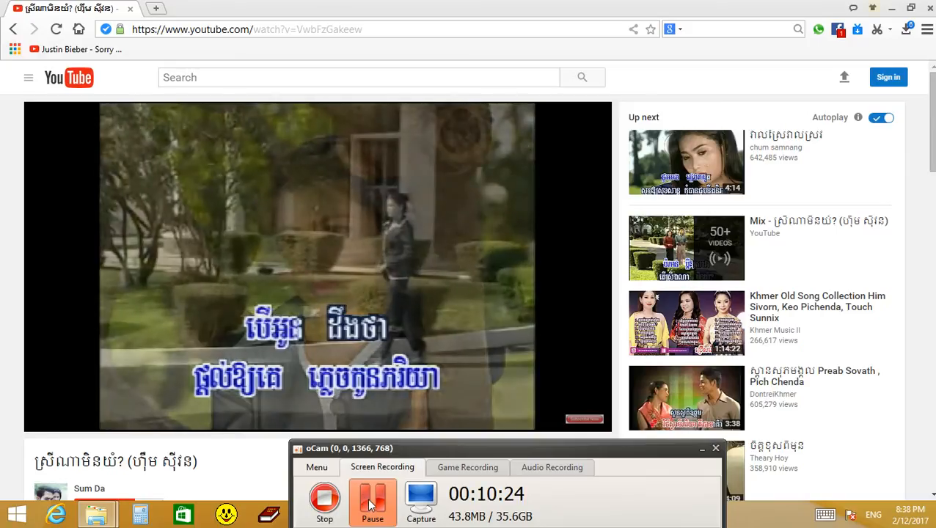